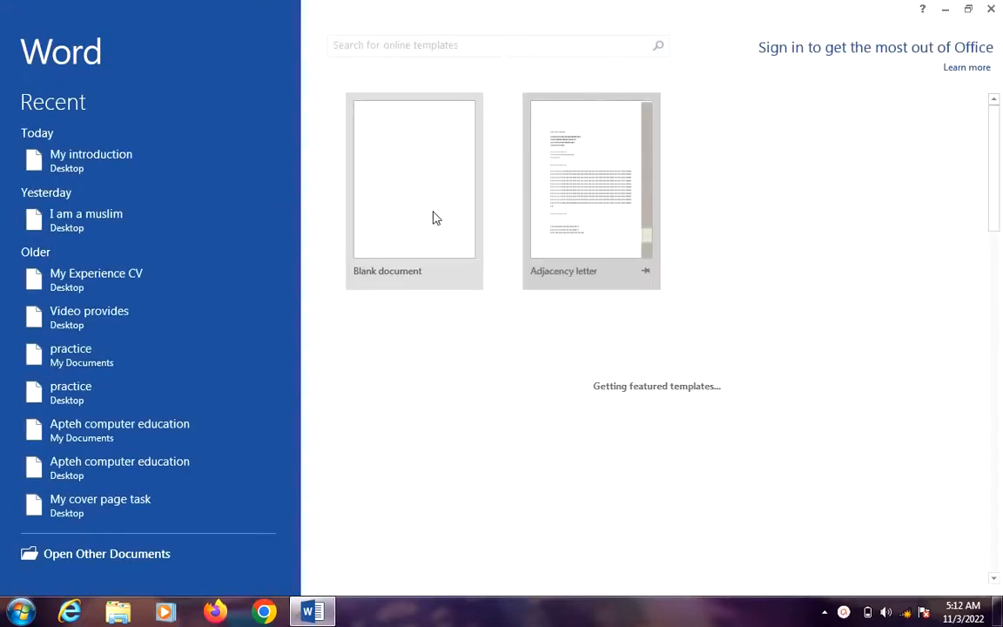
Create a blank document and insert the picture of the chef from the My Pictures folder.
click(426, 188)
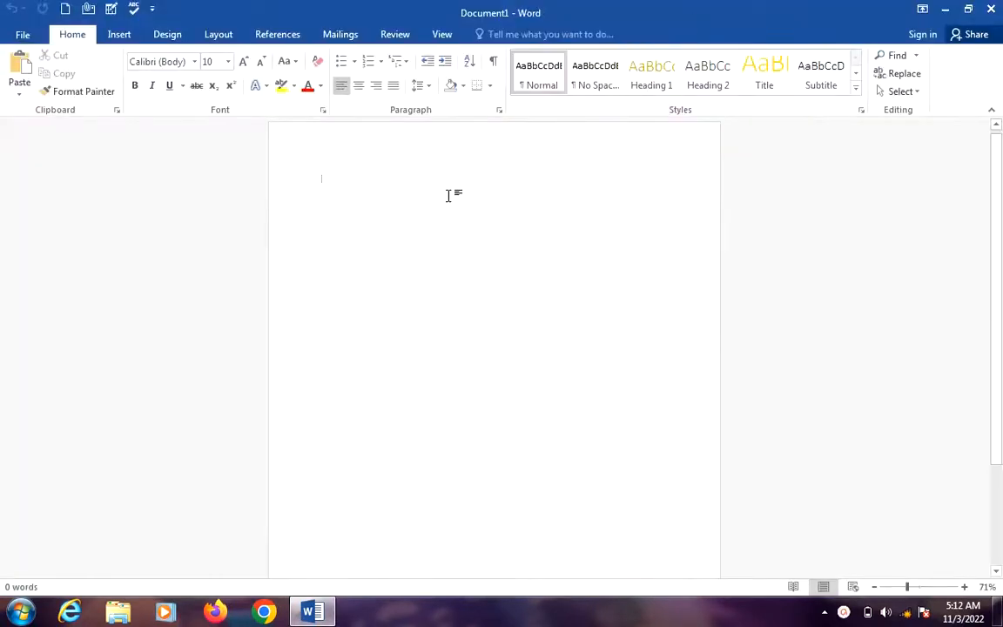
click(118, 36)
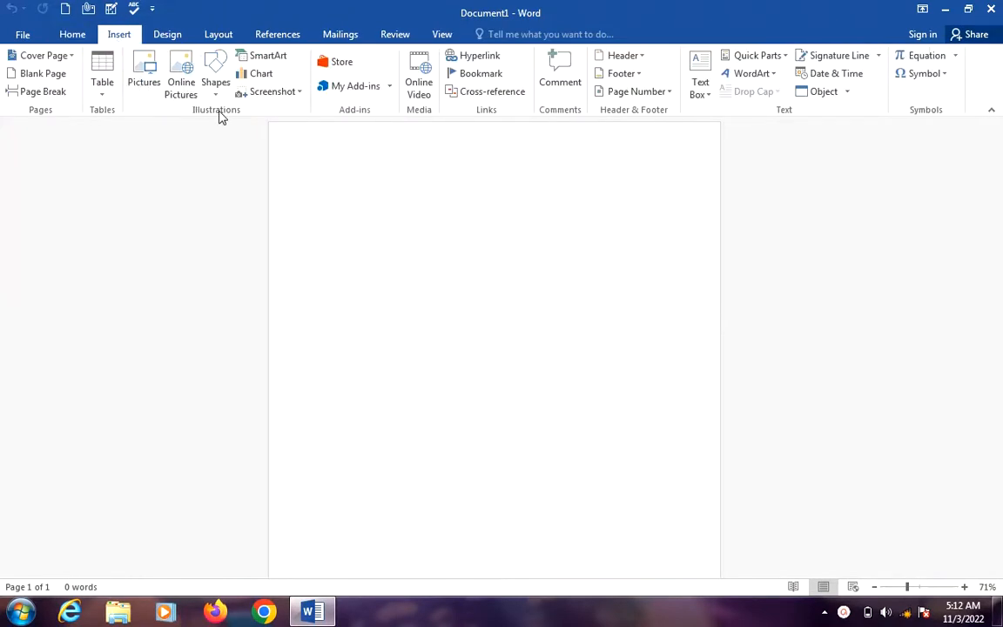
click(145, 73)
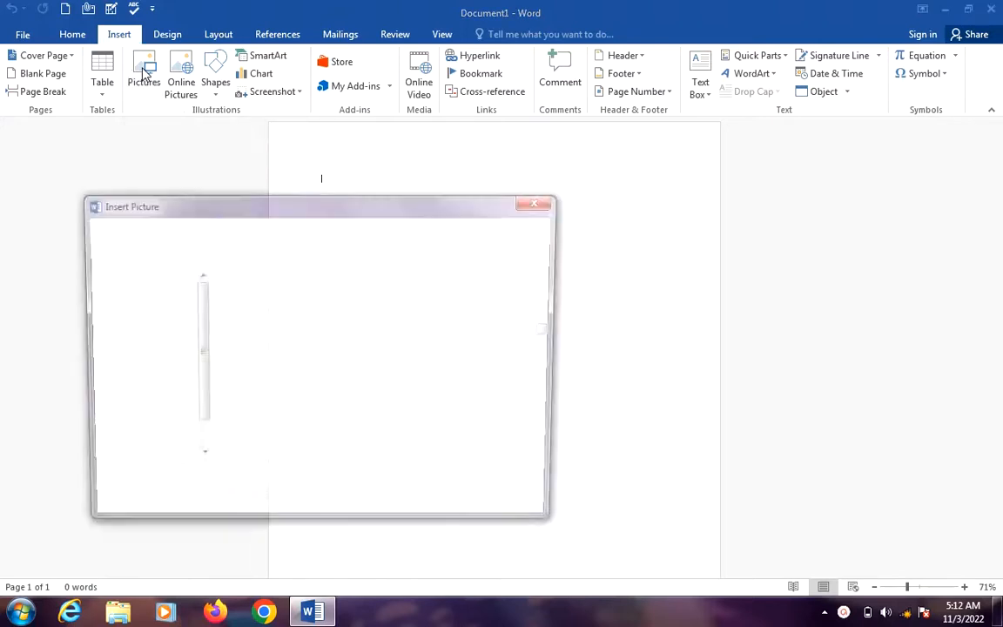
drag(428, 204, 436, 176)
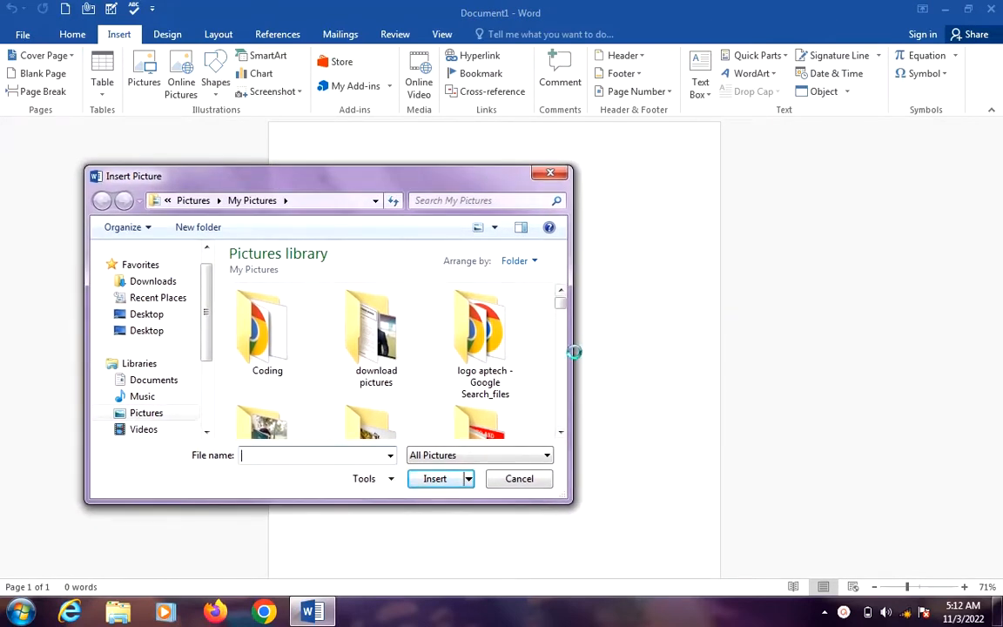
mouse_move(574, 349)
mouse_down()
mouse_move(649, 348)
mouse_move(575, 348)
mouse_up()
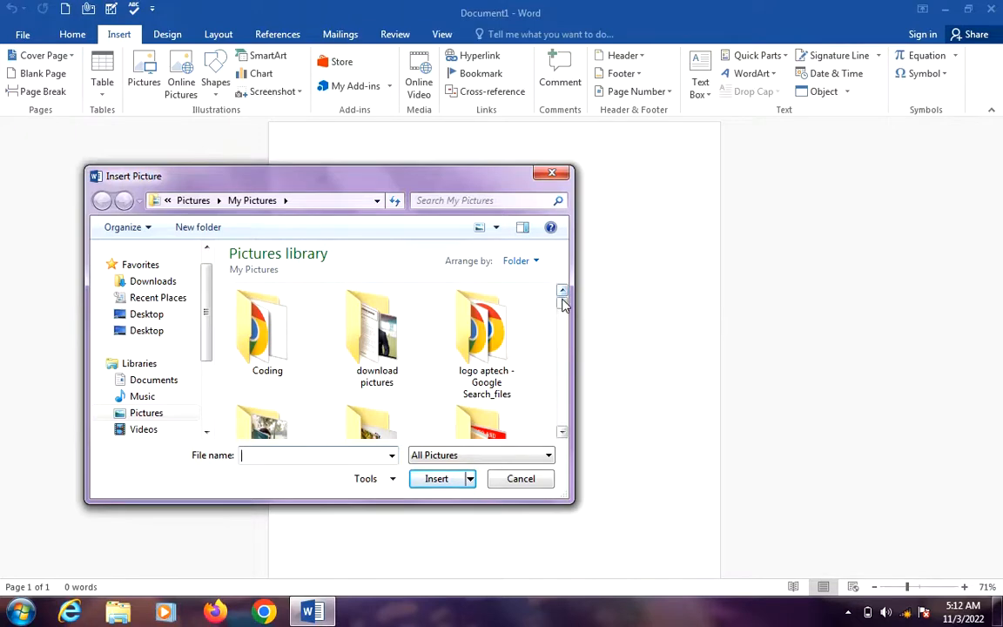
scroll(562, 303, down, 3)
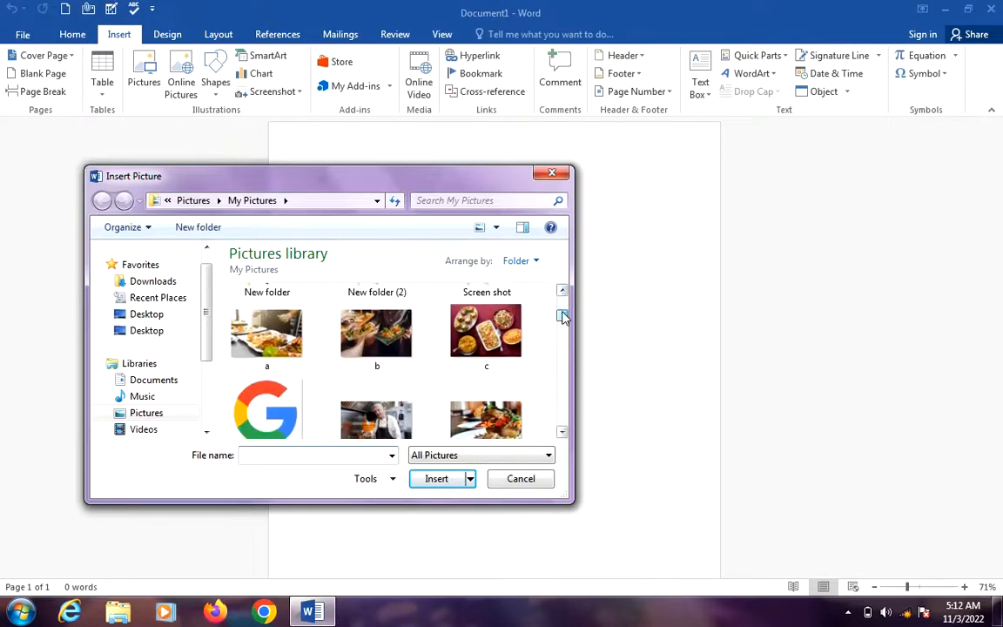
click(366, 402)
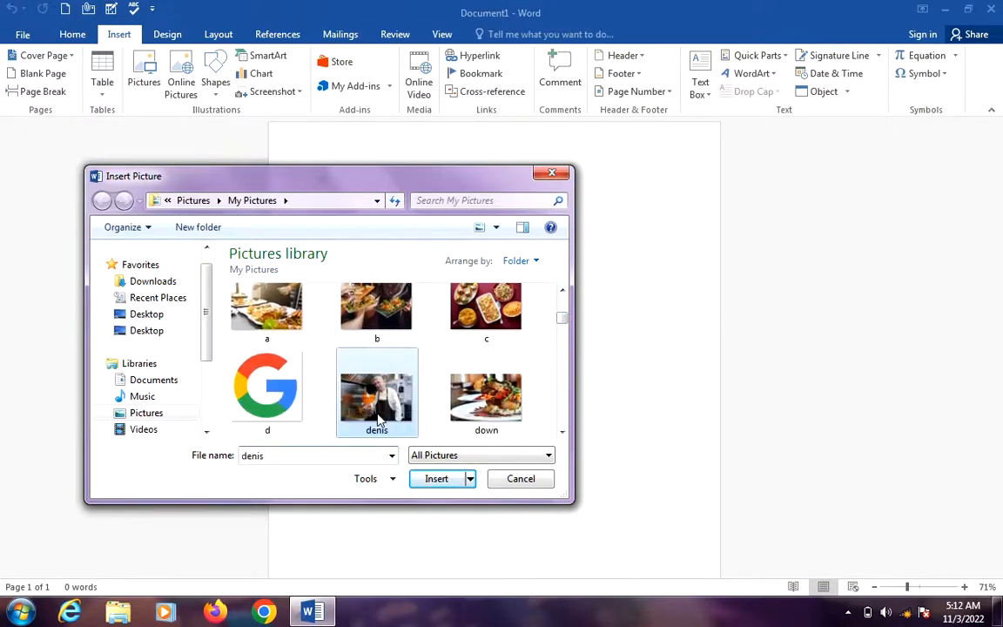
click(450, 480)
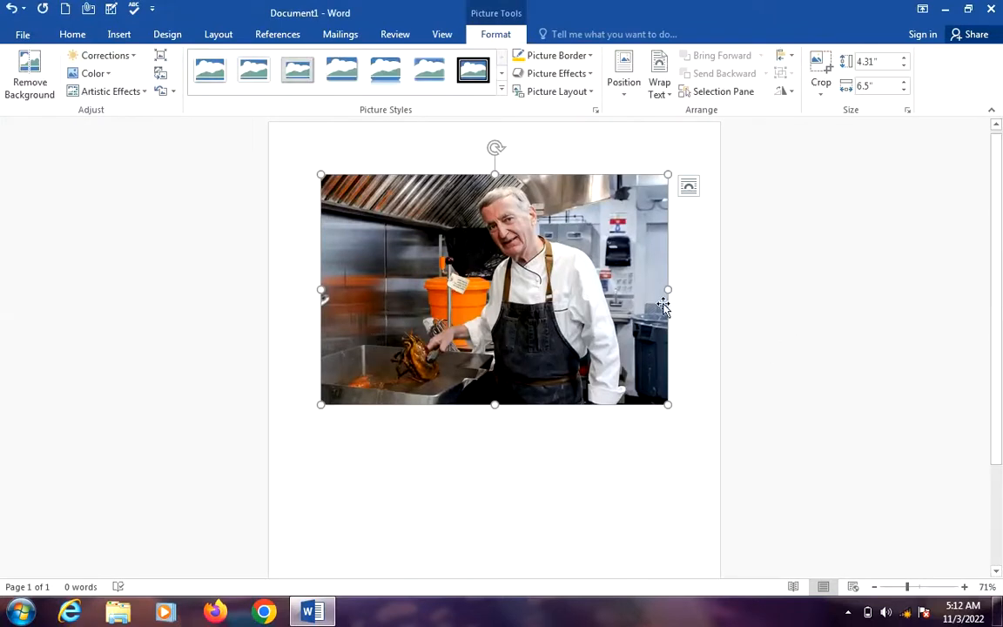
Shrink the chef picture freehand to about 5.09" wide and 3.37" high, and try to move it up and left.
drag(668, 289, 593, 288)
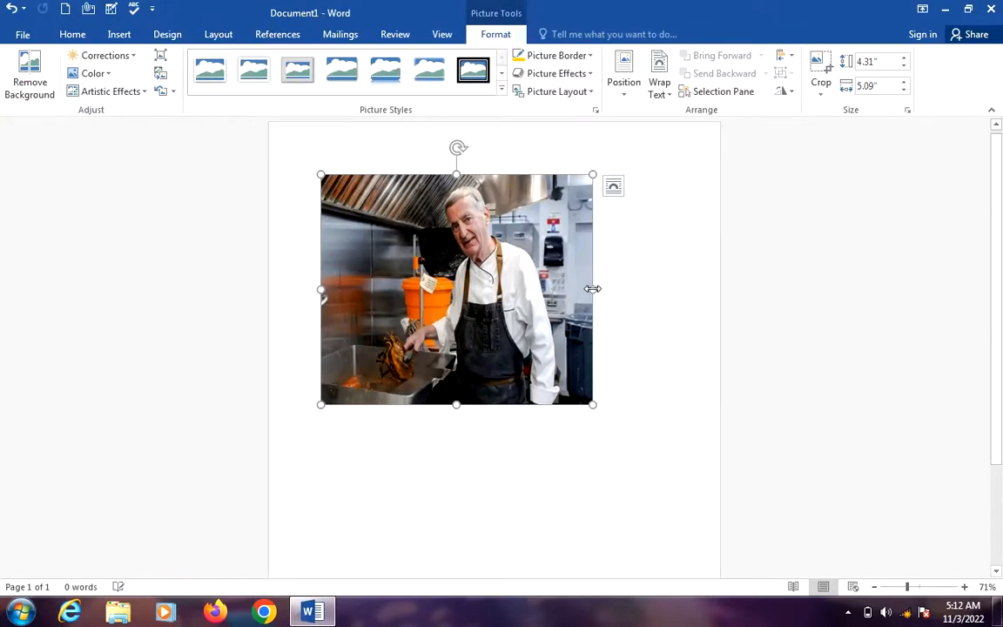
drag(454, 403, 471, 344)
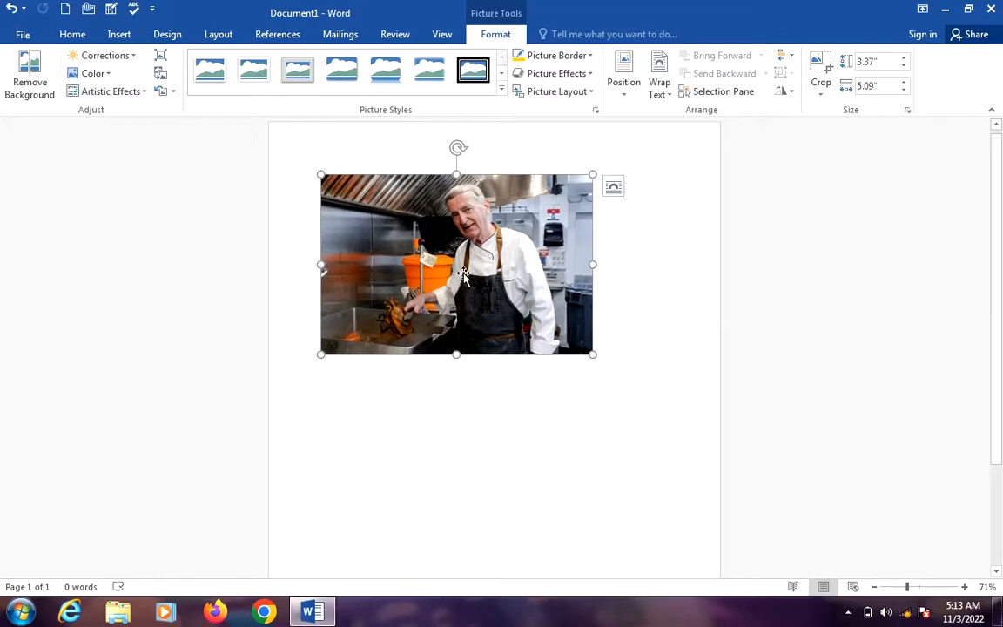
drag(462, 267, 370, 209)
Try to insert an online picture into the document.
click(119, 34)
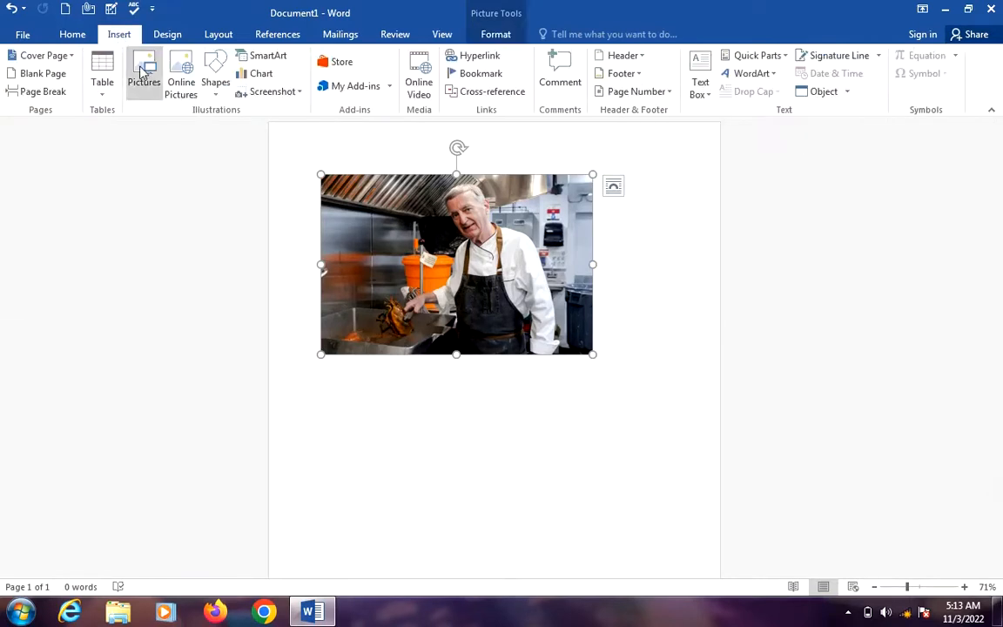
click(183, 92)
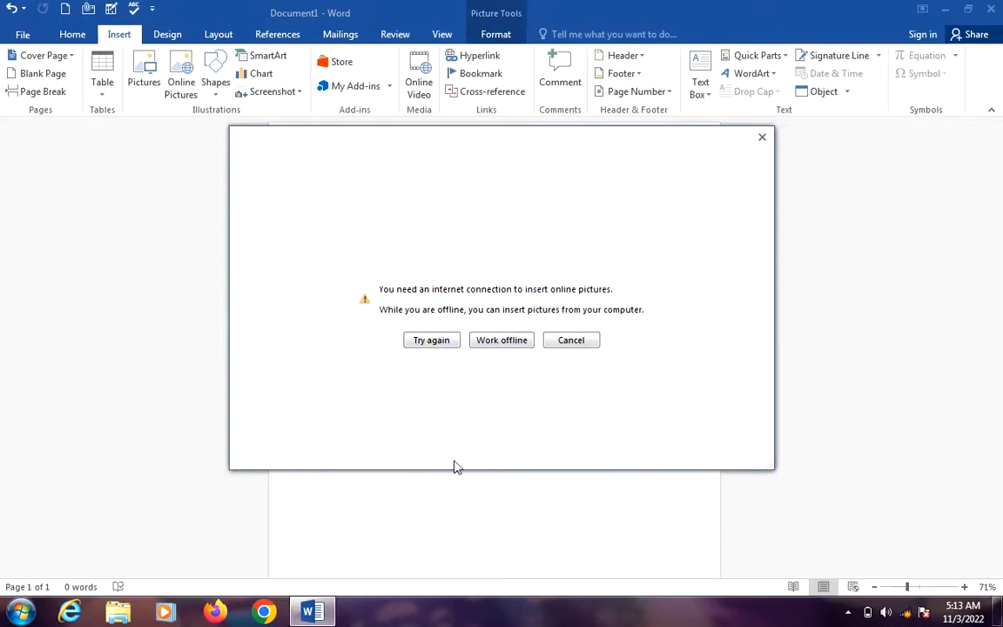
click(763, 144)
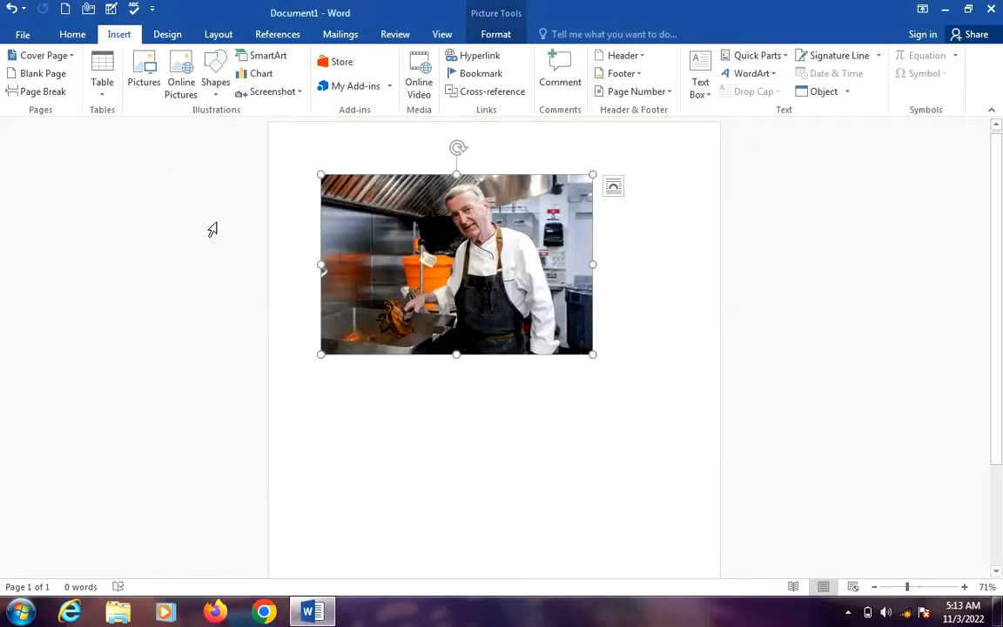
Draw a rectangle about 4.28" wide and 1.41" high below the picture, and delete it.
click(214, 87)
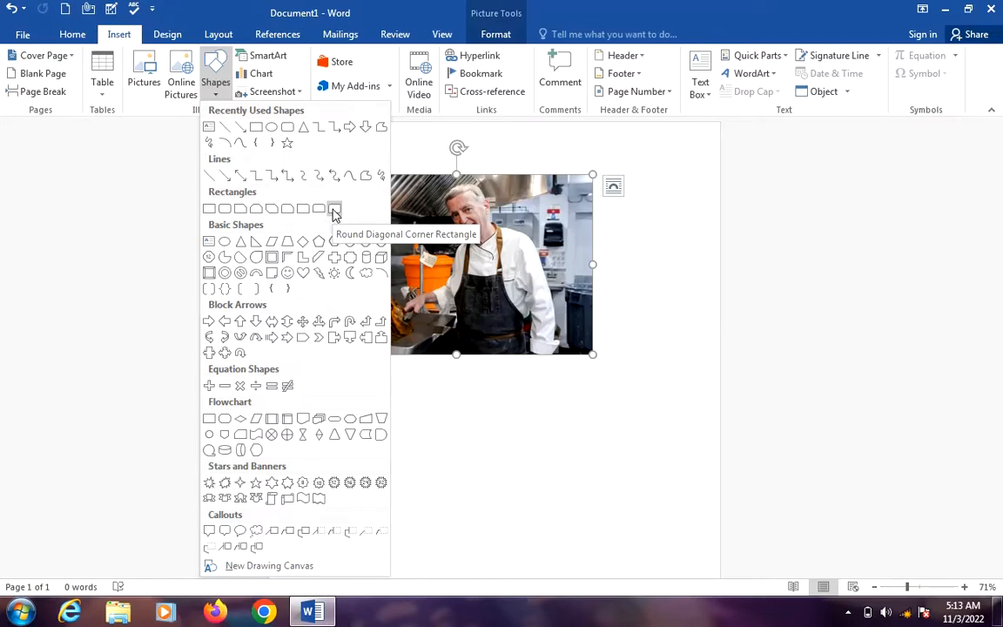
click(210, 209)
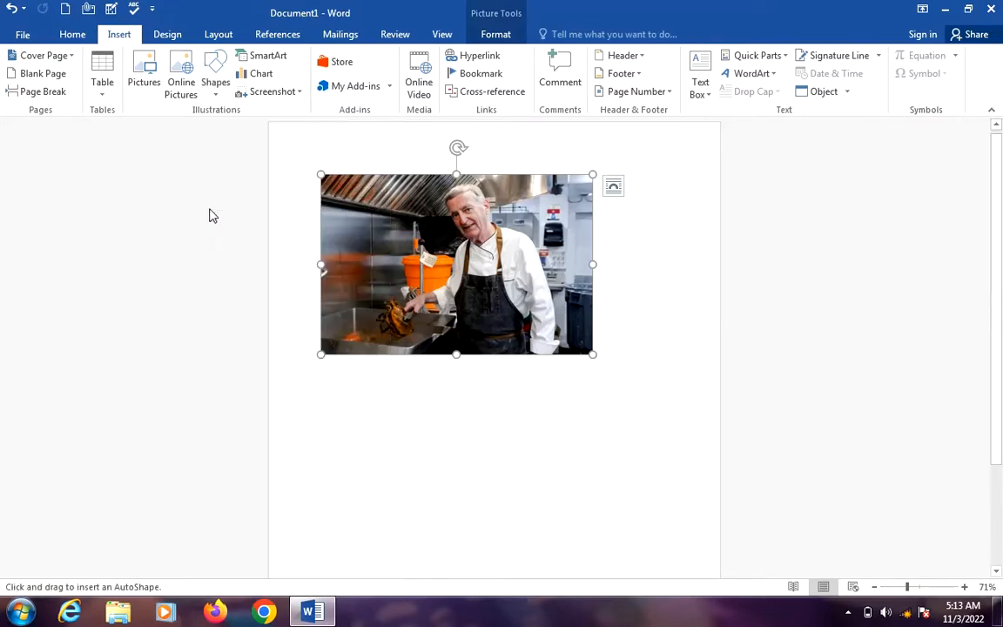
mouse_move(353, 398)
mouse_down()
mouse_move(365, 495)
mouse_move(656, 481)
mouse_move(583, 473)
mouse_up()
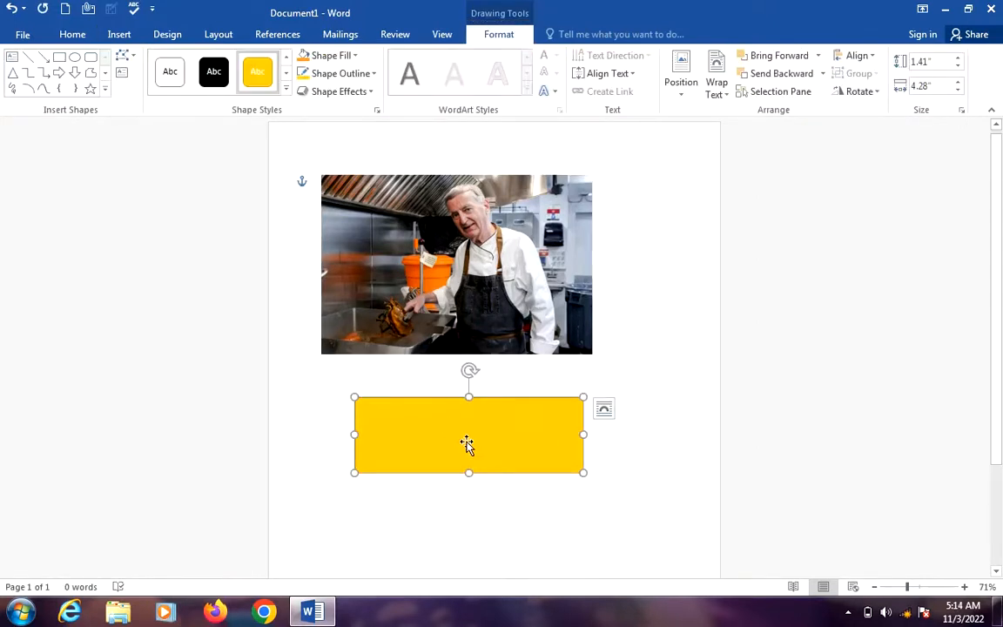
key(Delete)
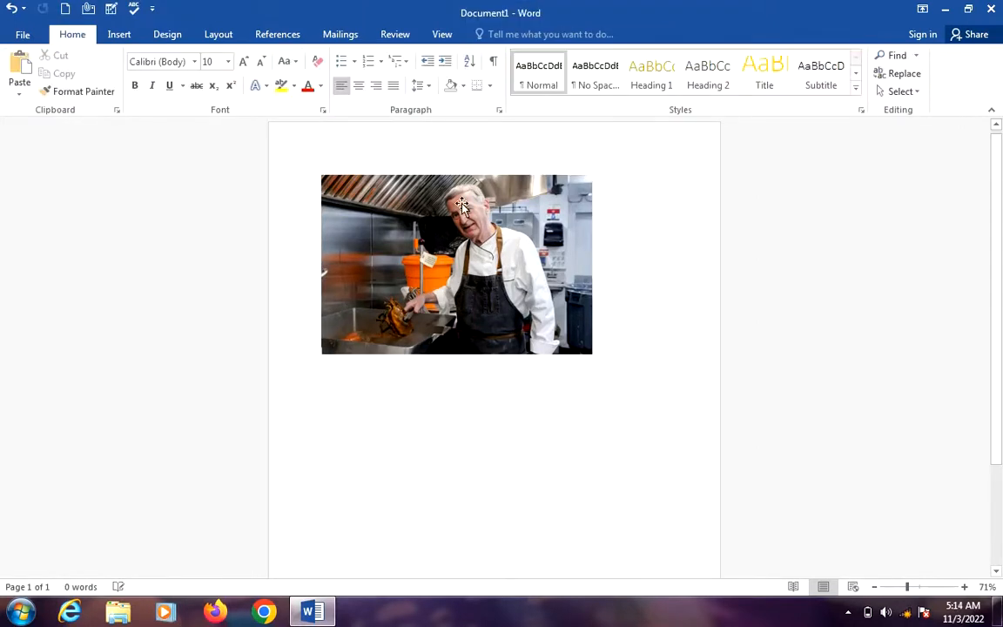
Delete the chef picture from the page.
click(449, 270)
key(Delete)
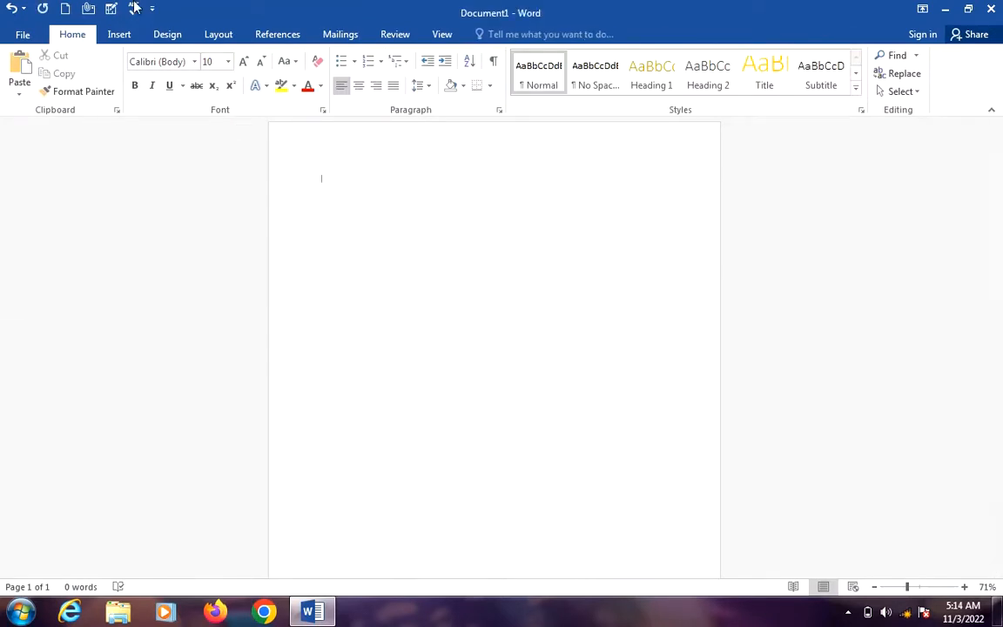
click(119, 35)
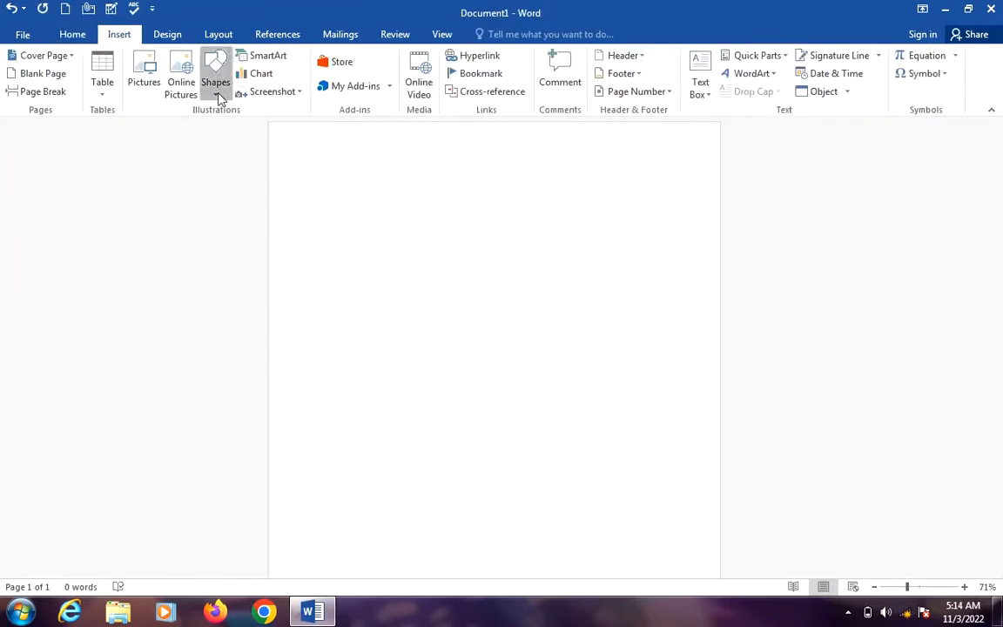
click(217, 91)
click(444, 245)
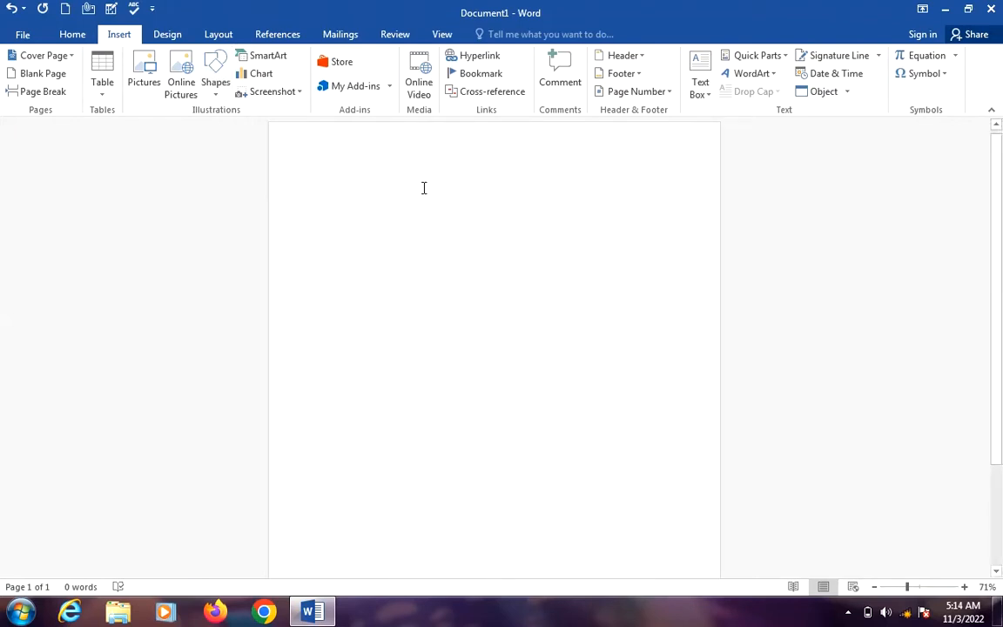
Fill the empty page with sample paragraphs using the =rand() function.
text(and()
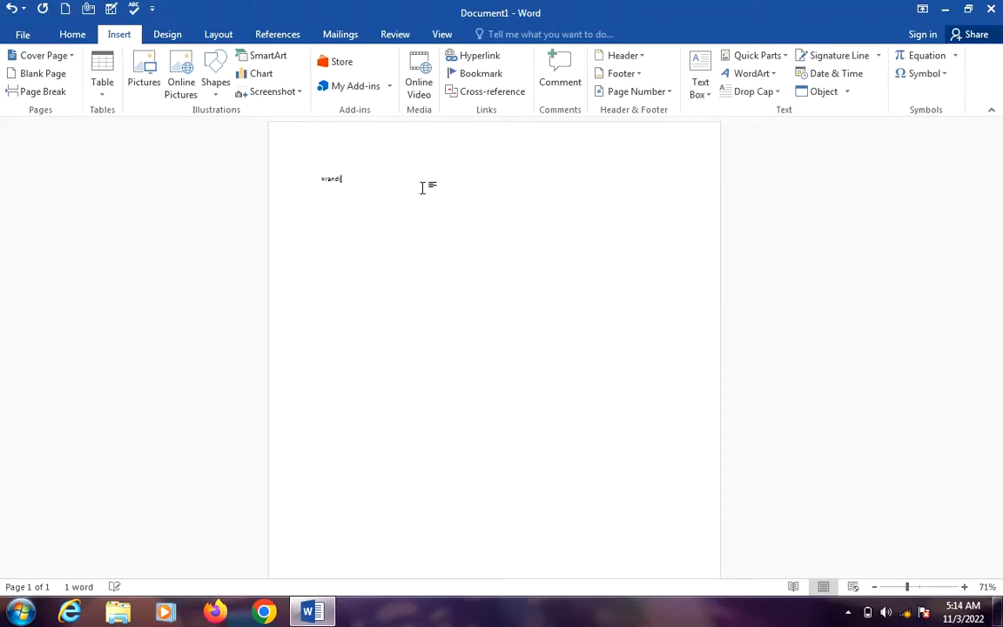
text(rand())
key(Return)
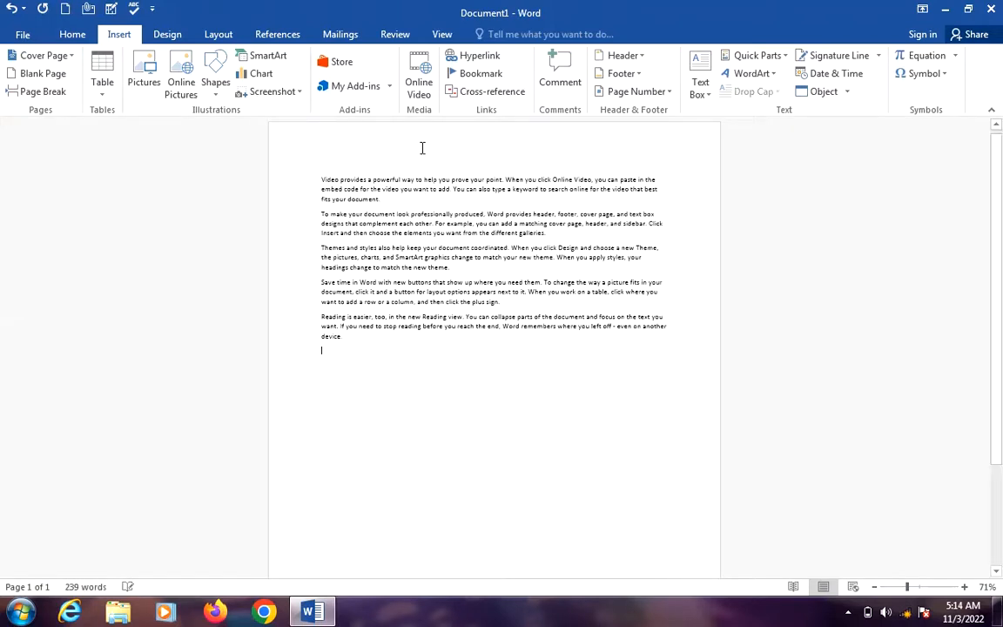
Select all the sample text and draw a Frame shape about 6.71" wide and 3.44" high over it.
click(409, 148)
drag(320, 173, 379, 390)
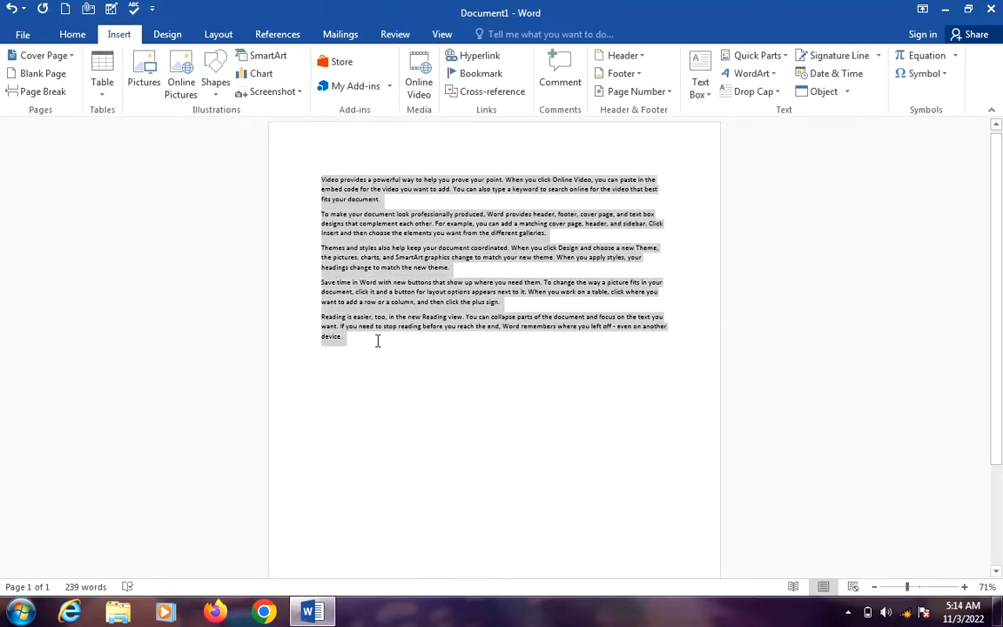
click(215, 82)
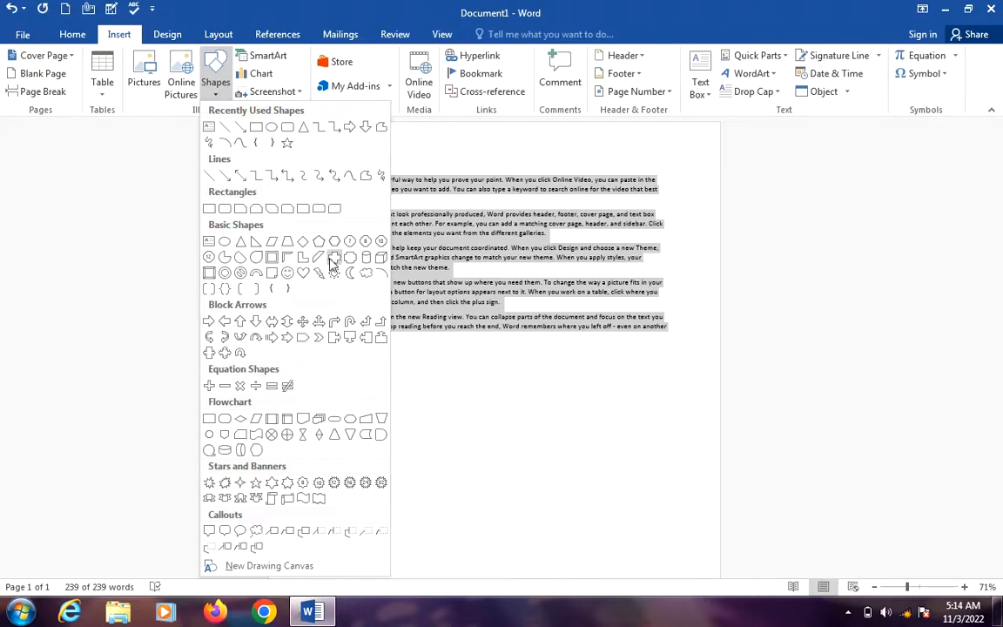
click(272, 258)
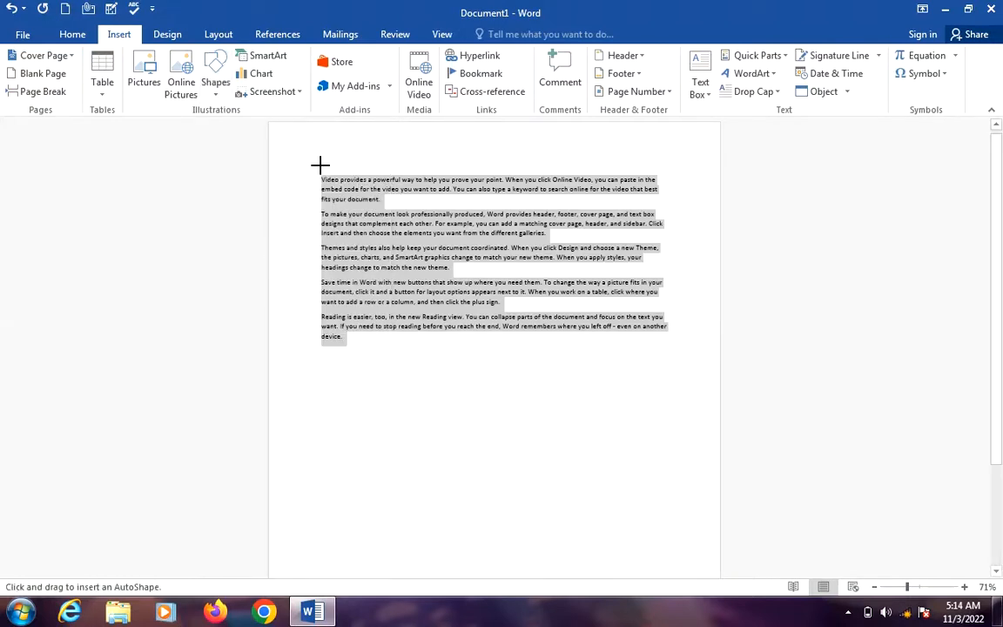
mouse_move(318, 168)
mouse_down()
mouse_move(320, 322)
mouse_move(701, 327)
mouse_move(676, 336)
mouse_move(678, 352)
mouse_up()
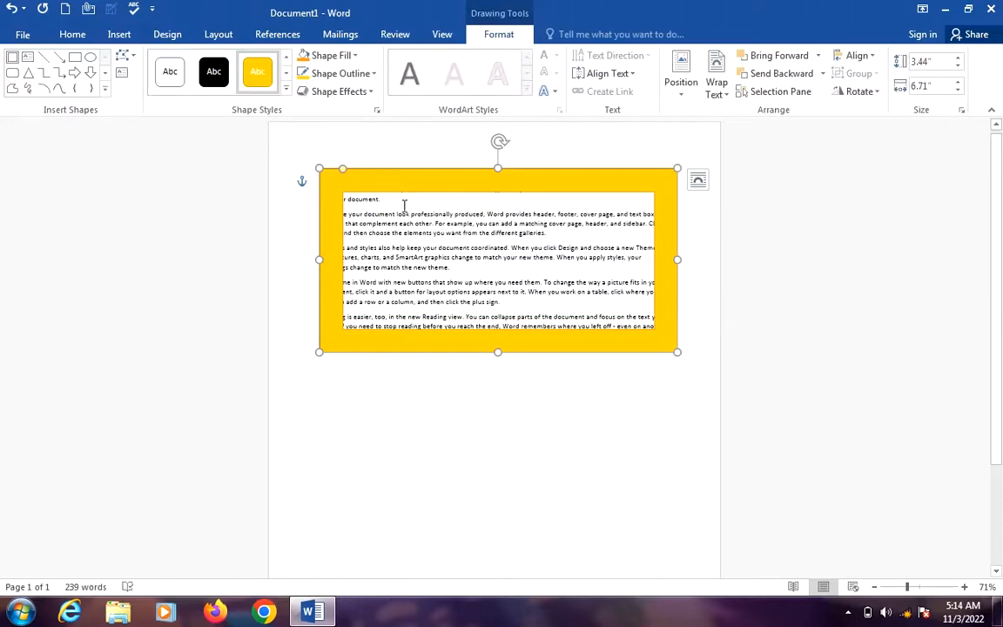
Send the yellow frame shape behind the text.
right_click(427, 178)
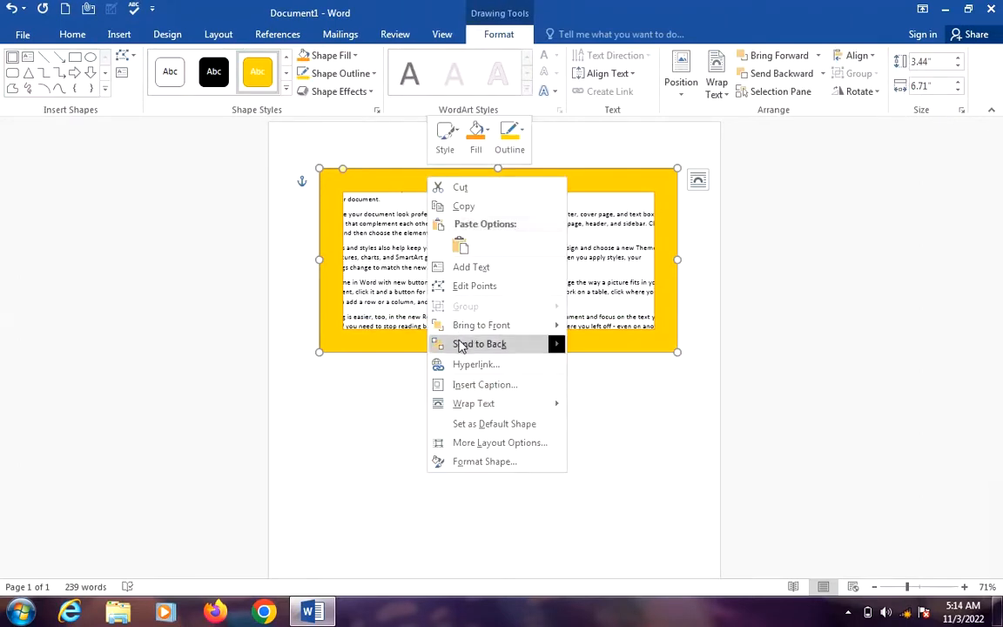
mouse_move(522, 348)
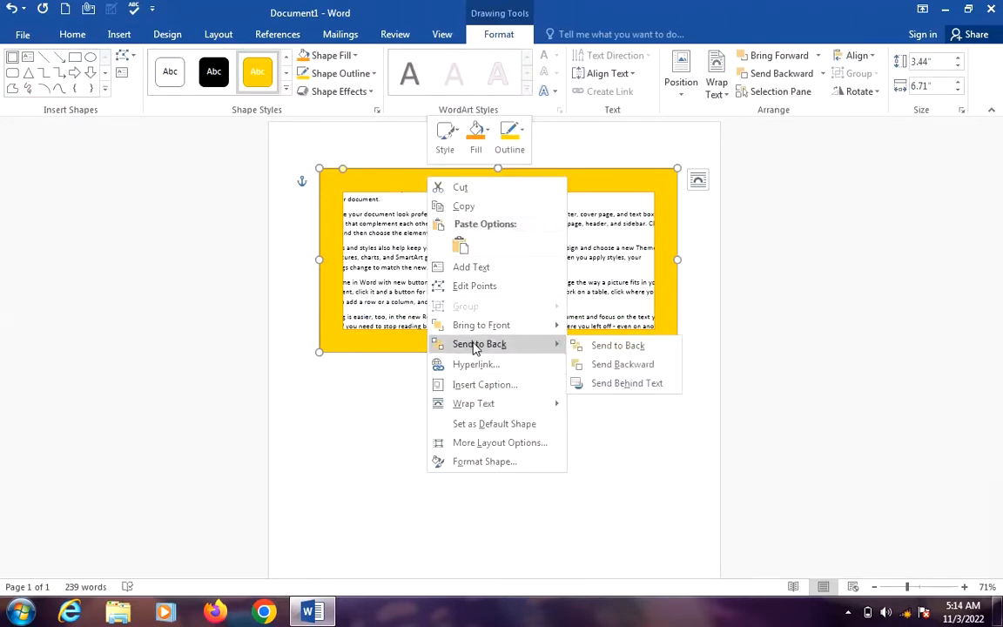
click(612, 388)
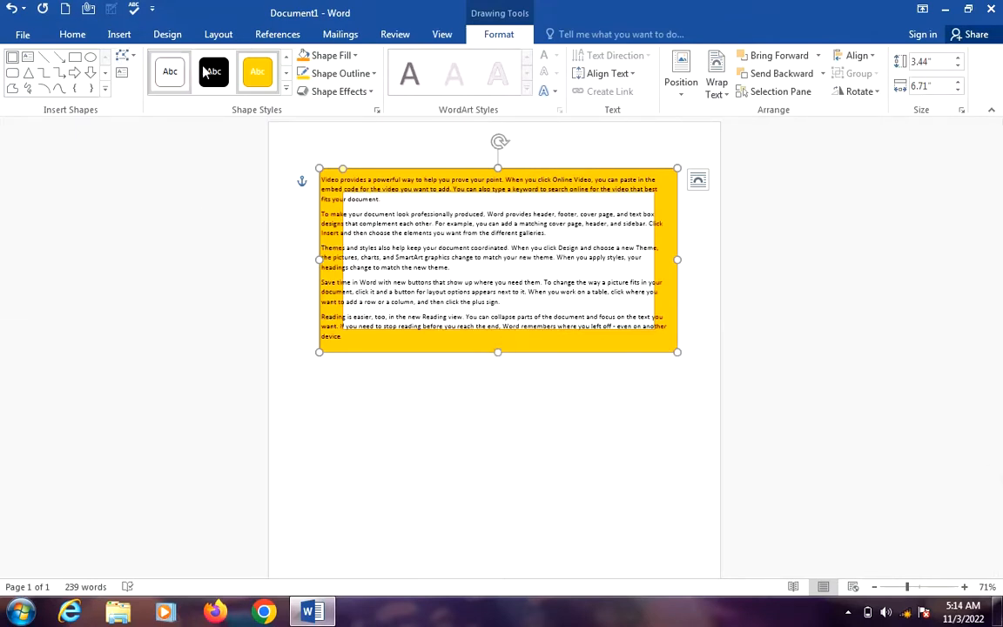
Draw a Cube shape about 5.71" wide and 3.27" high over the frame and the paragraphs.
click(119, 37)
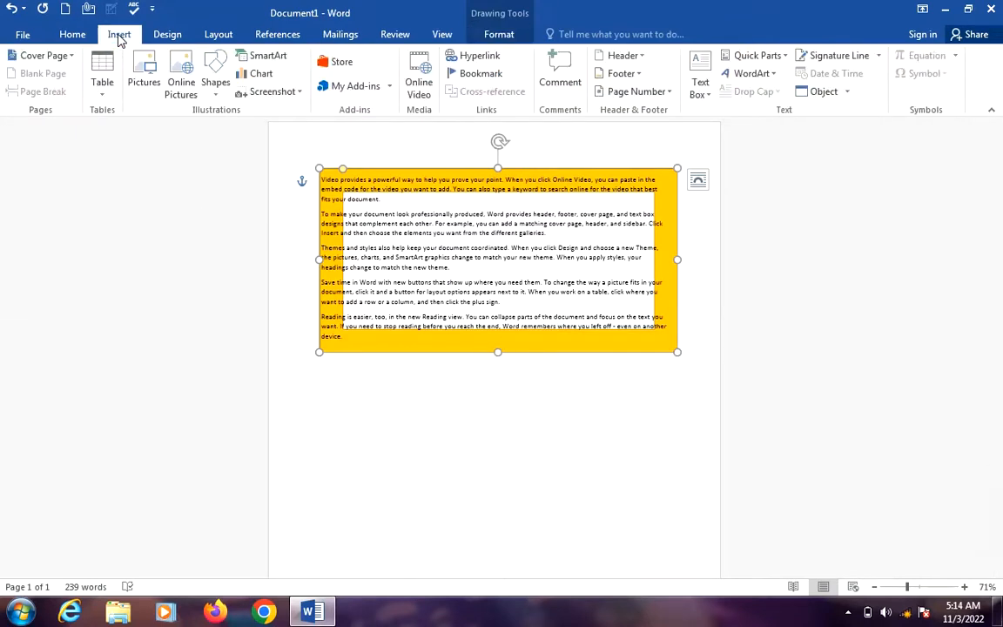
click(215, 80)
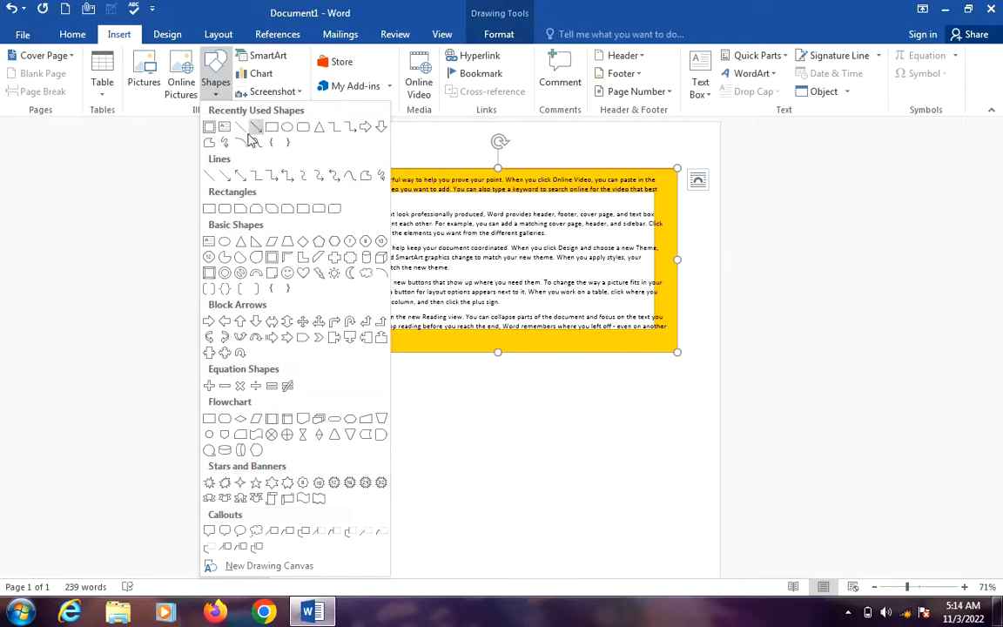
click(381, 258)
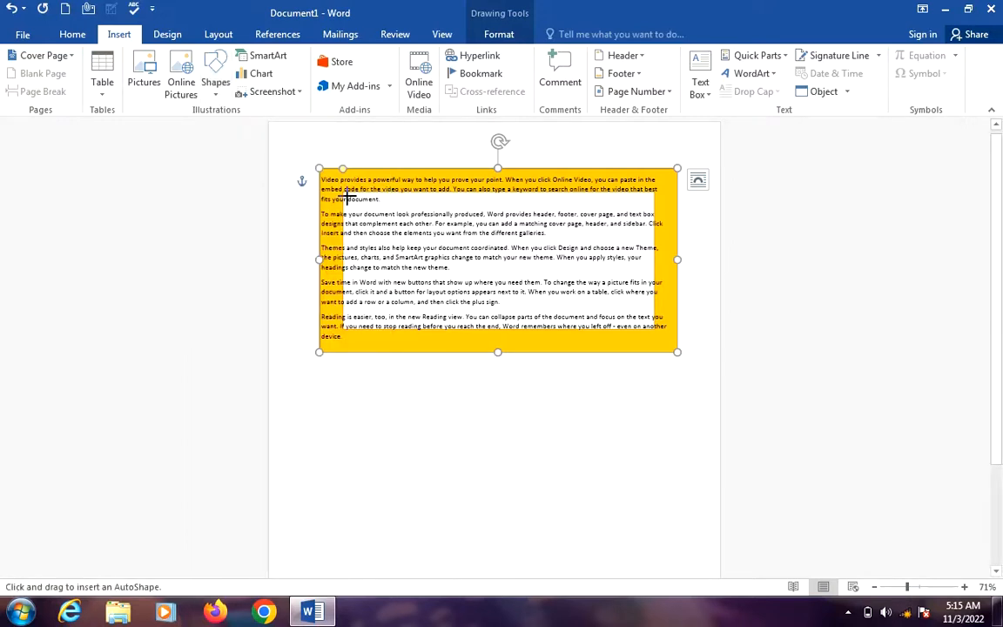
mouse_move(348, 192)
mouse_down()
mouse_move(344, 312)
mouse_move(459, 326)
mouse_move(567, 315)
mouse_move(702, 322)
mouse_move(653, 297)
mouse_move(649, 363)
mouse_up()
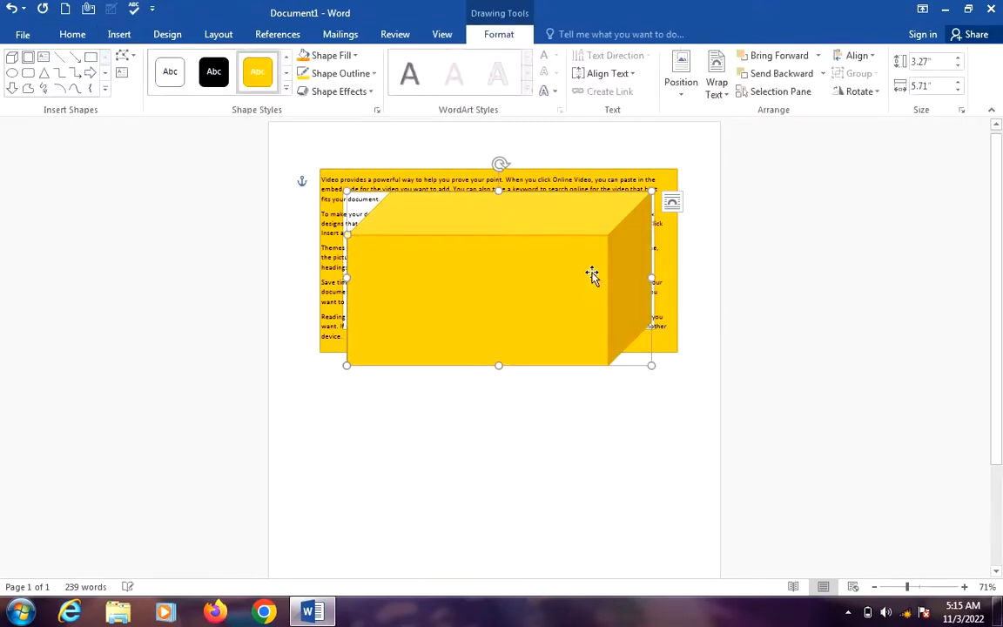
Send the cube shape behind the text.
right_click(514, 233)
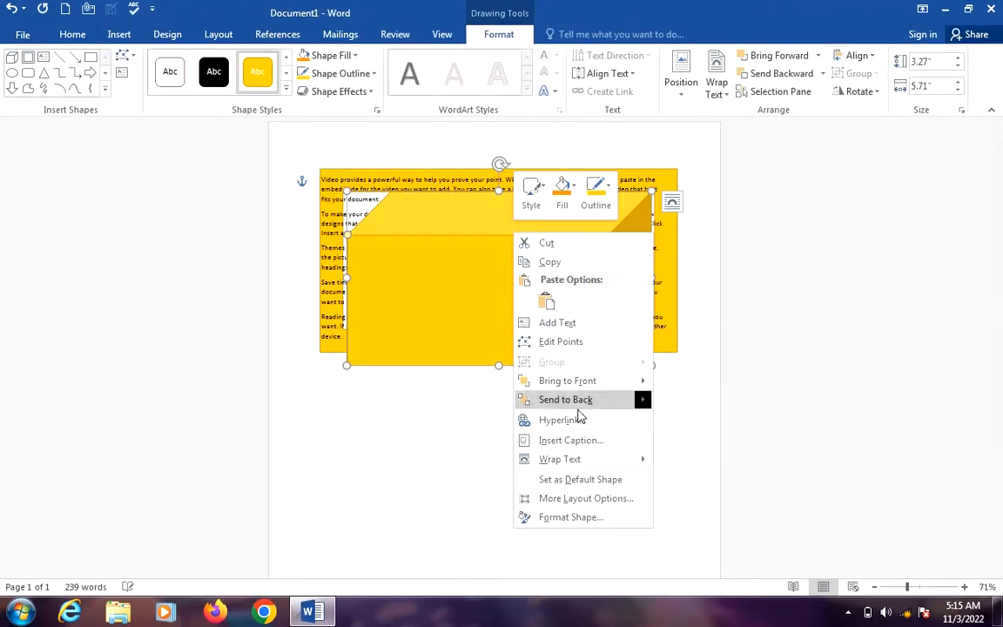
mouse_move(614, 402)
click(669, 439)
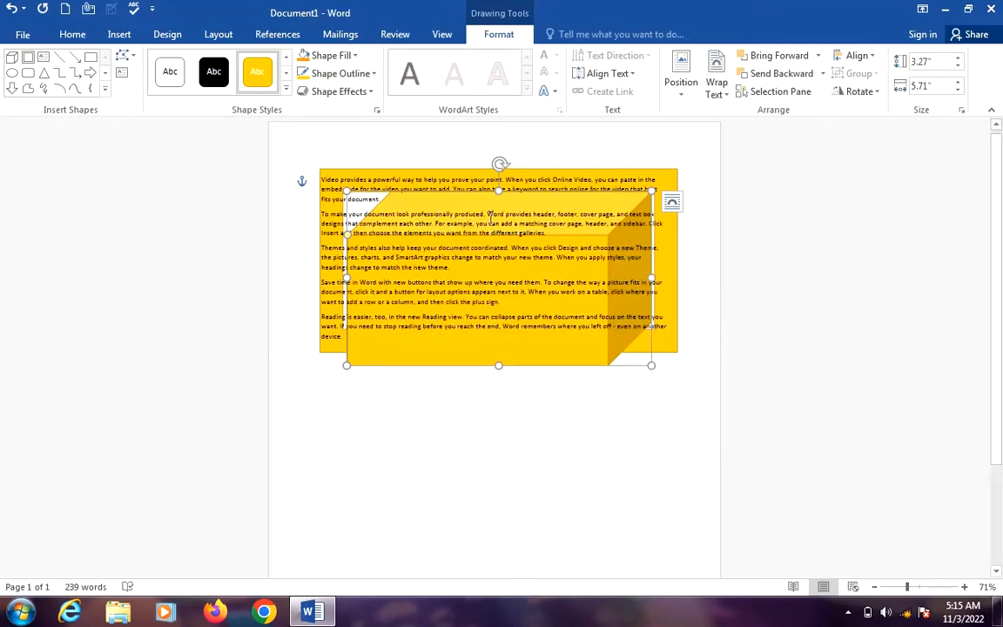
Fill the cube with the standard Yellow color.
click(355, 57)
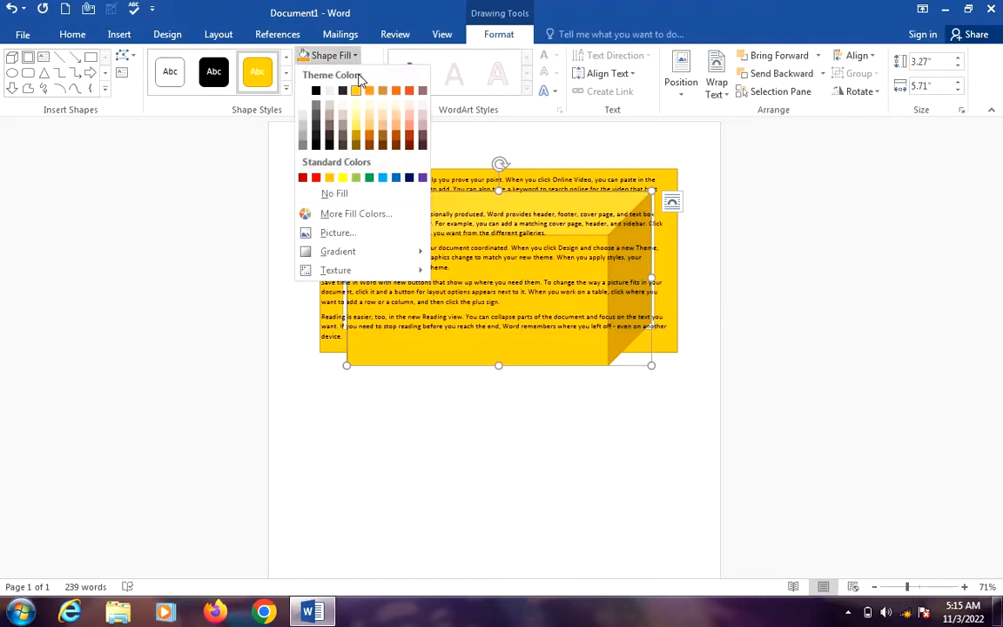
click(342, 177)
right_click(434, 179)
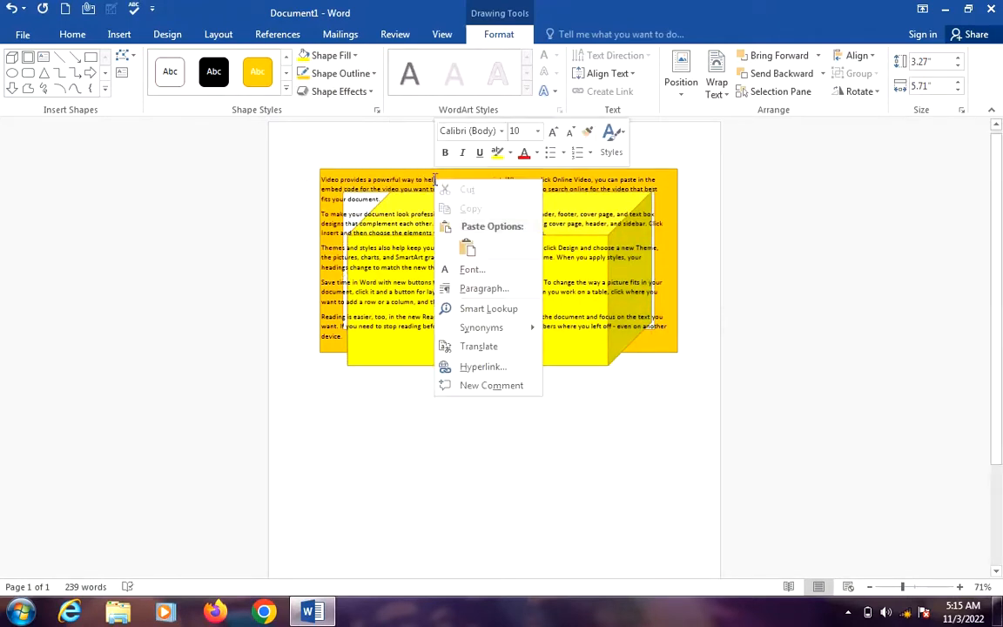
click(338, 60)
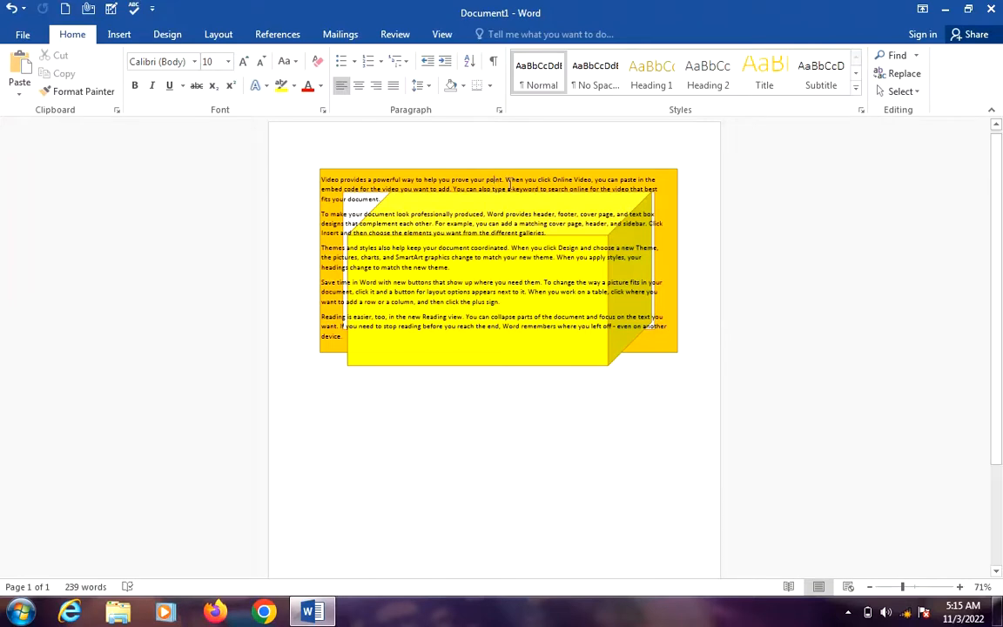
right_click(509, 186)
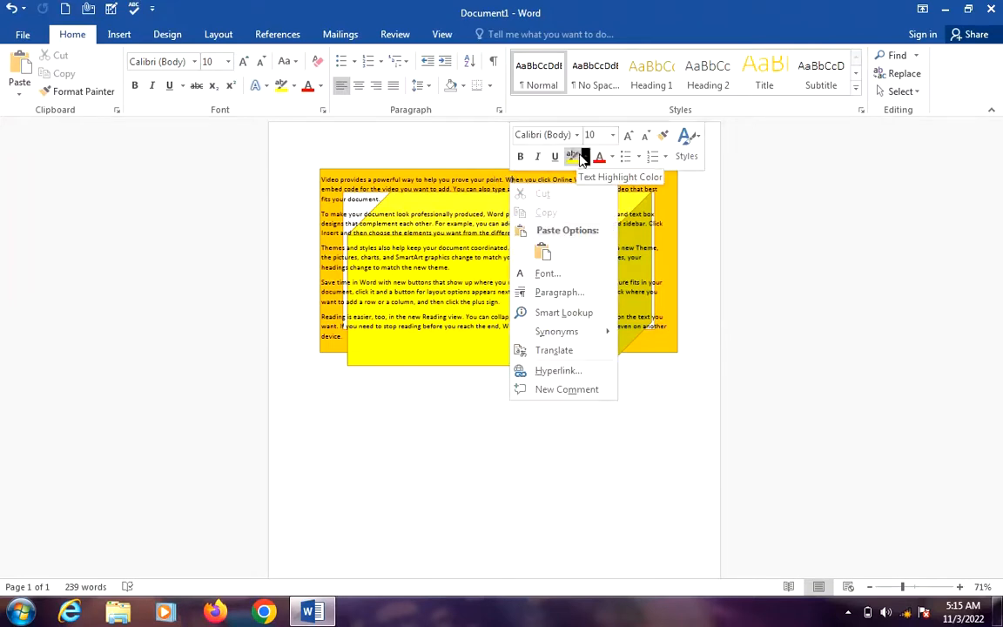
click(582, 158)
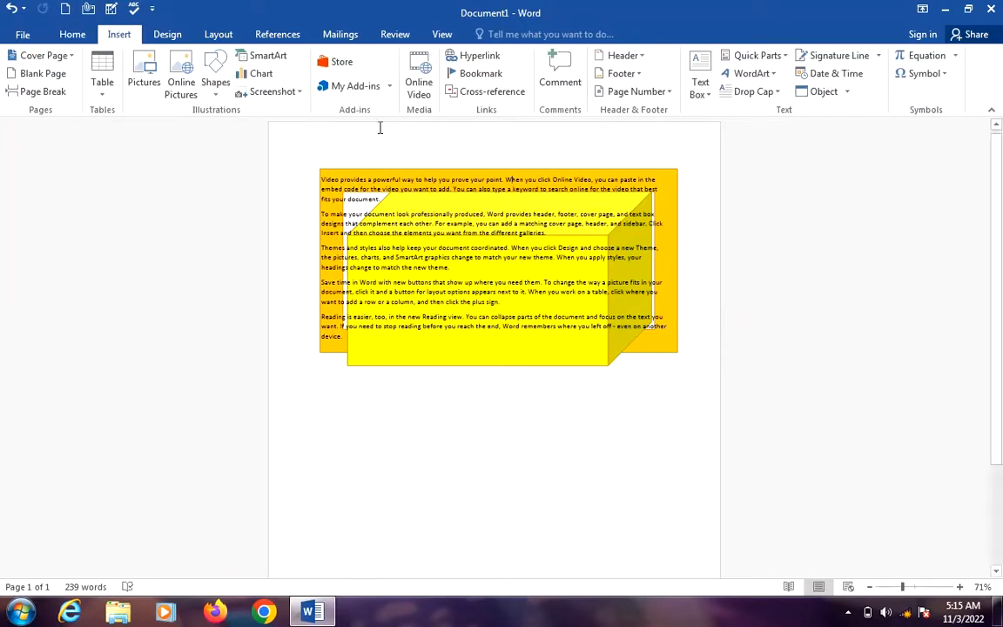
Draw a small Left Brace shape in the blank area just below the frame and cube, then deselect it.
click(217, 87)
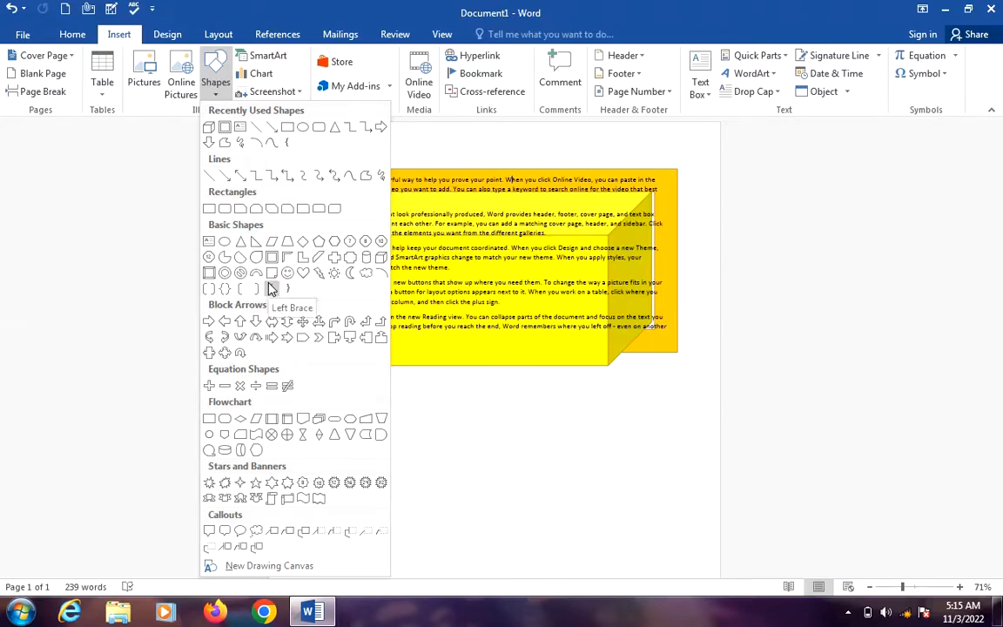
click(270, 289)
mouse_move(307, 383)
mouse_down()
mouse_move(322, 467)
mouse_move(348, 419)
mouse_move(343, 399)
mouse_up()
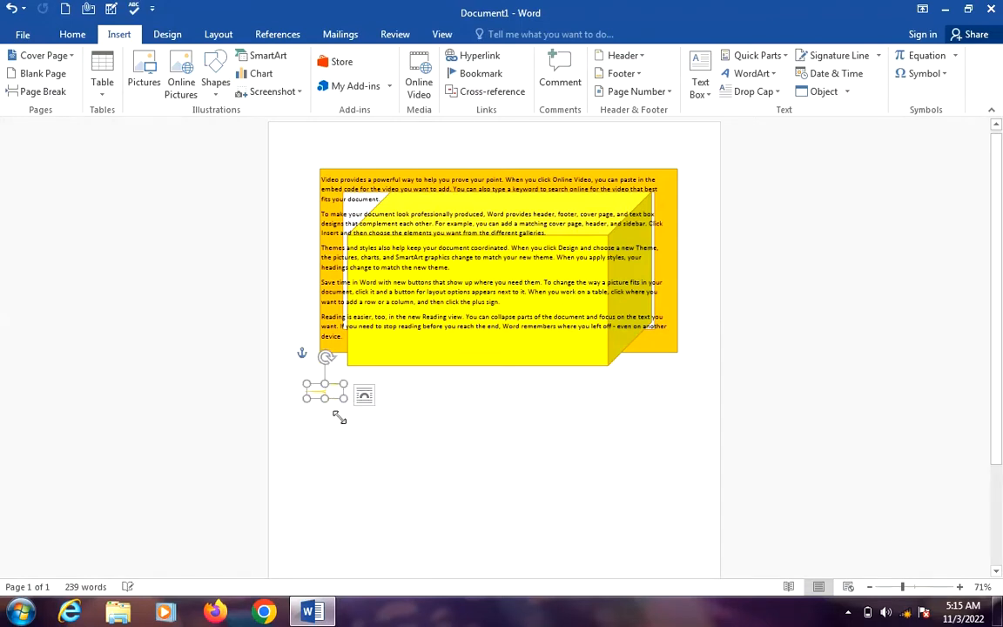
click(448, 512)
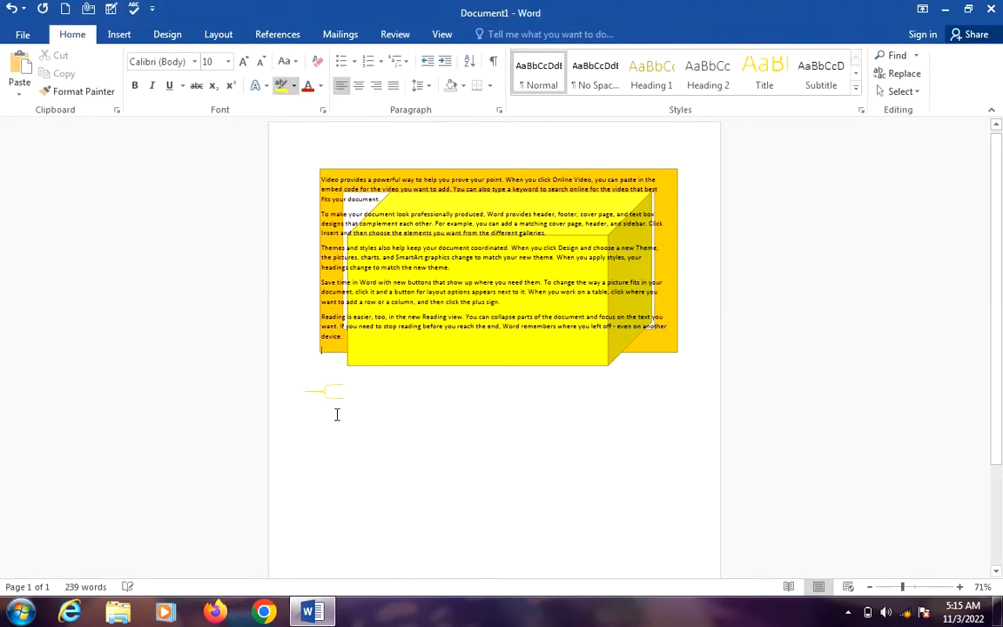
Insert a Bending Picture Accent List SmartArt graphic from the Picture category below the sample text.
click(118, 35)
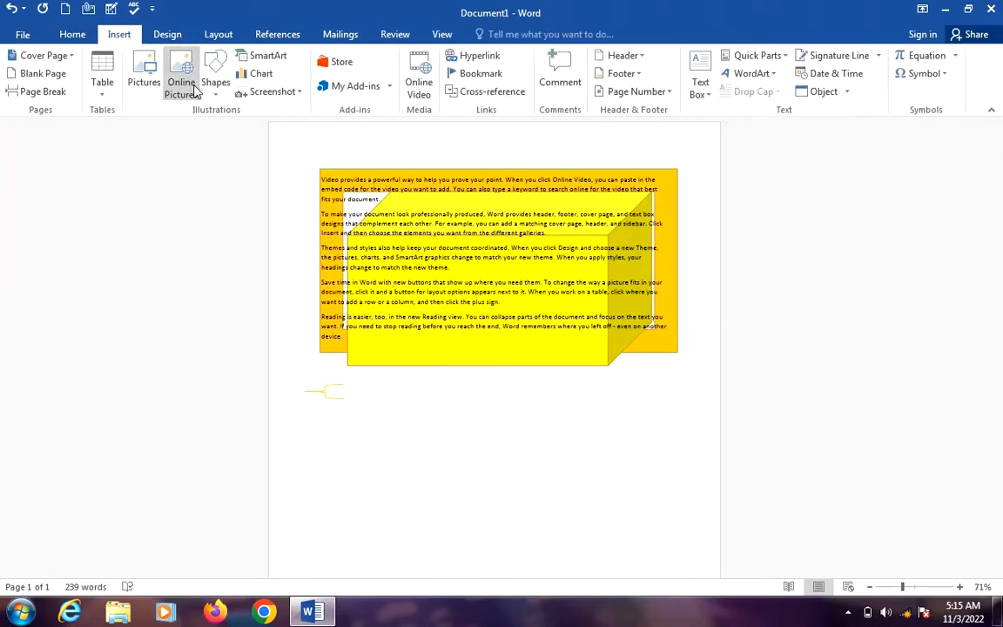
click(273, 57)
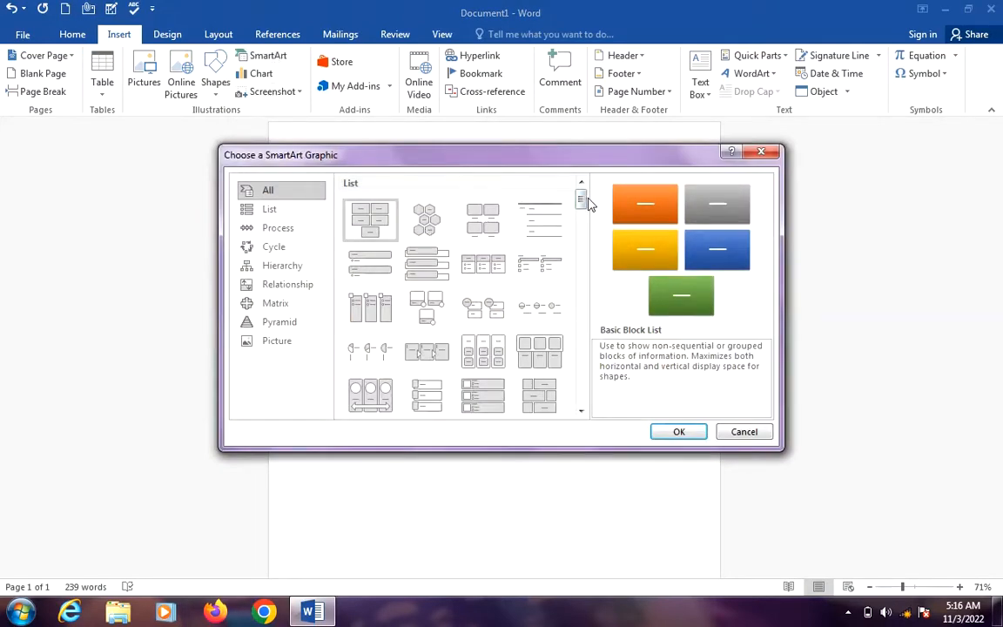
mouse_move(581, 201)
mouse_down()
mouse_move(586, 295)
mouse_move(585, 203)
mouse_up()
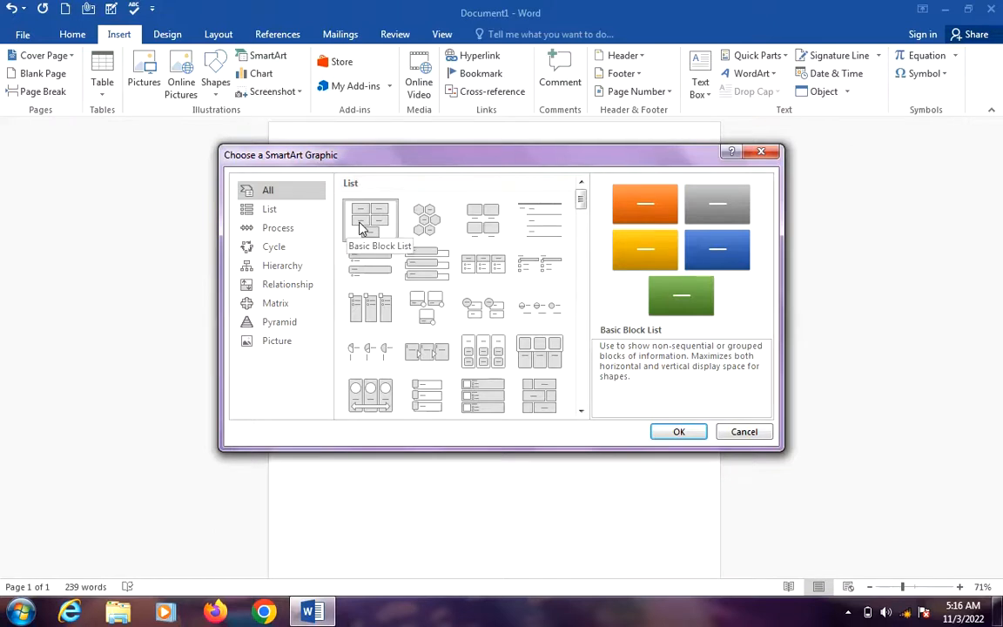
click(270, 342)
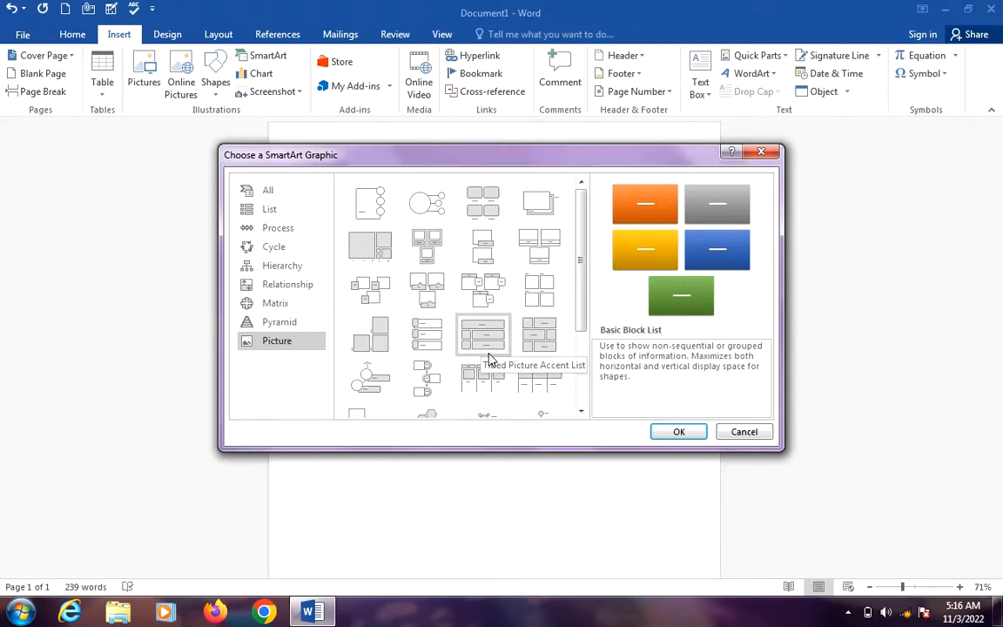
drag(581, 258, 578, 375)
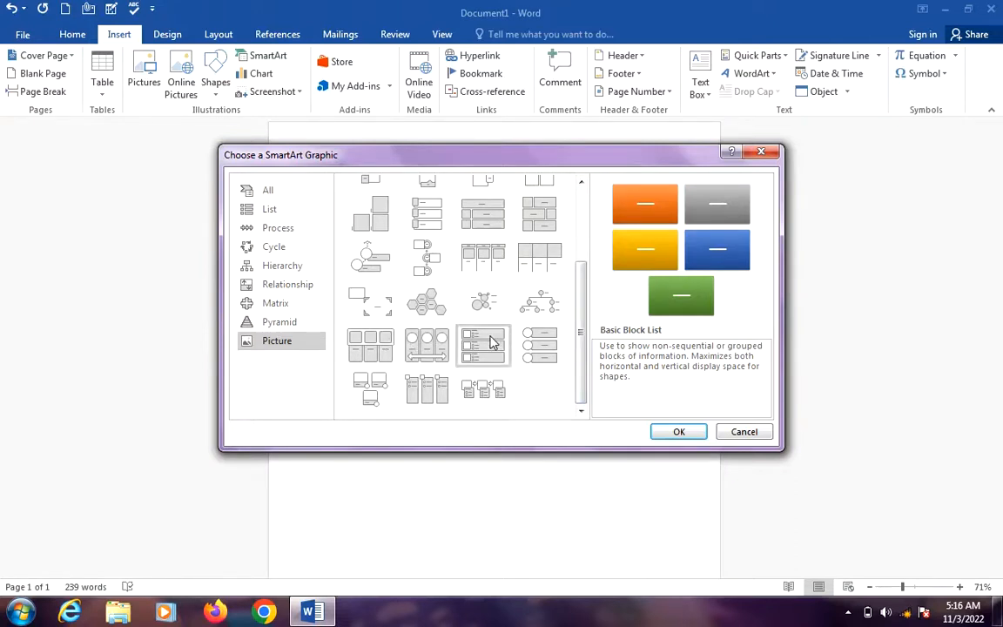
click(369, 394)
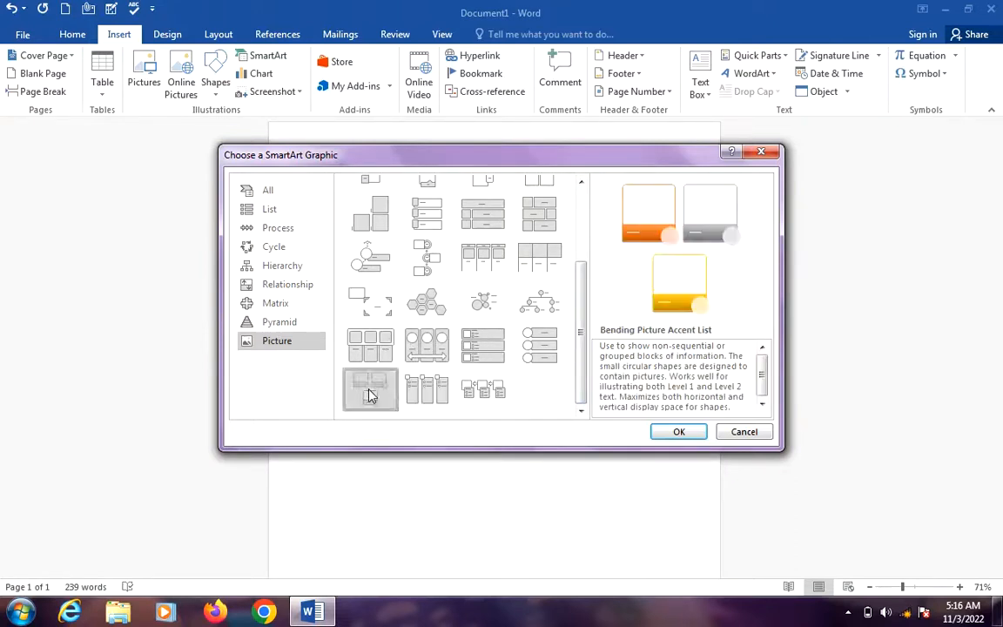
click(679, 432)
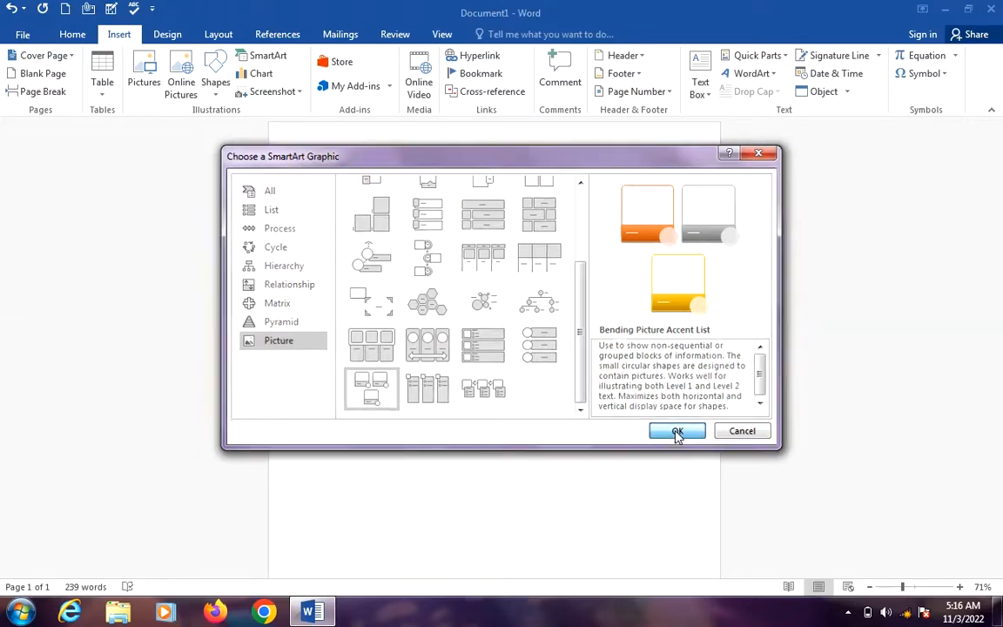
Label the three SmartArt boxes "fd", "kedofk" and "kgek" from left to right.
scroll(652, 336, down, 3)
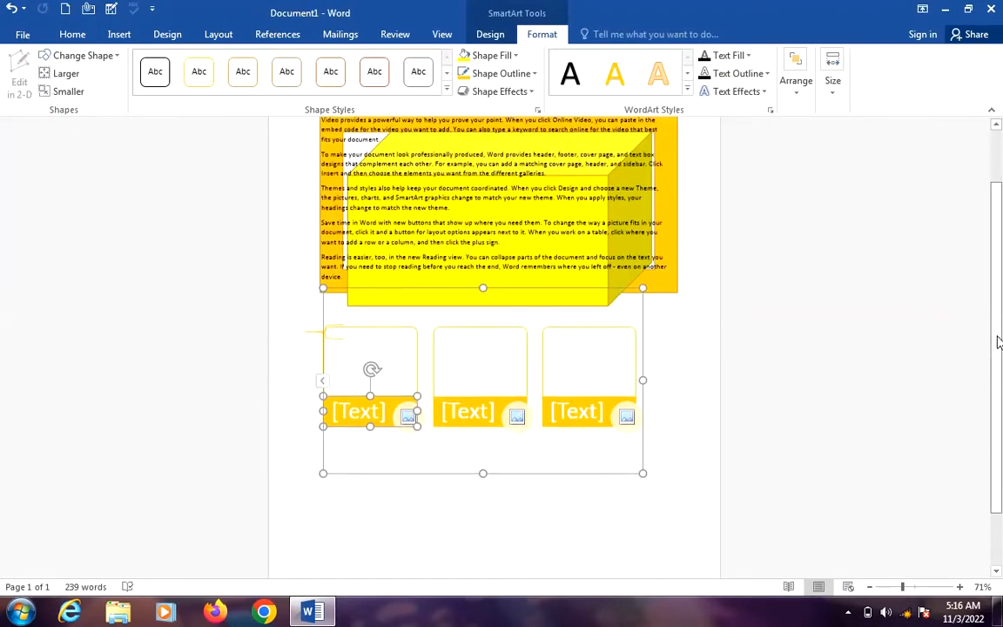
click(605, 327)
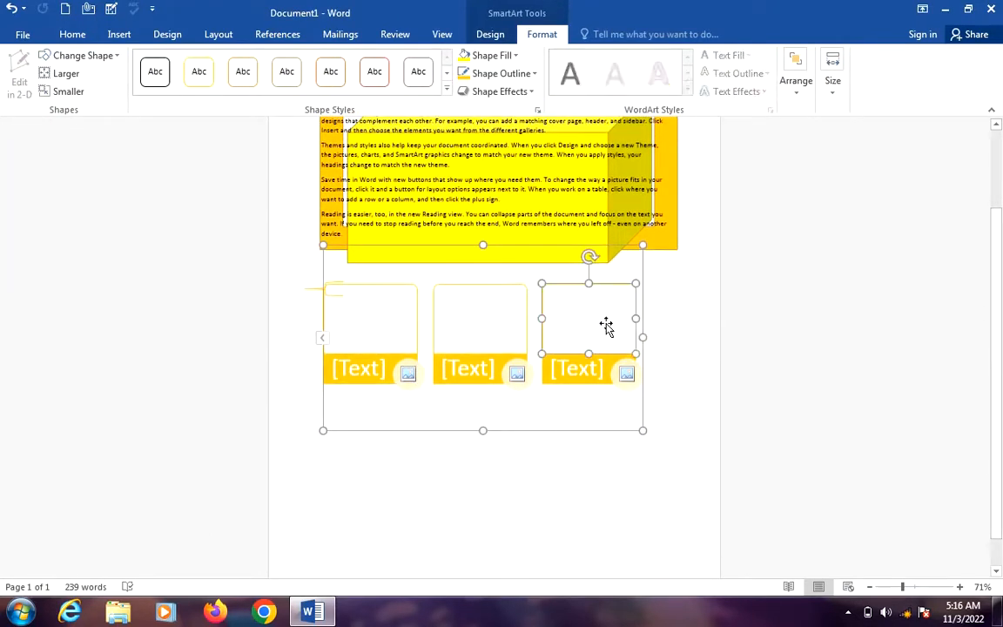
click(579, 369)
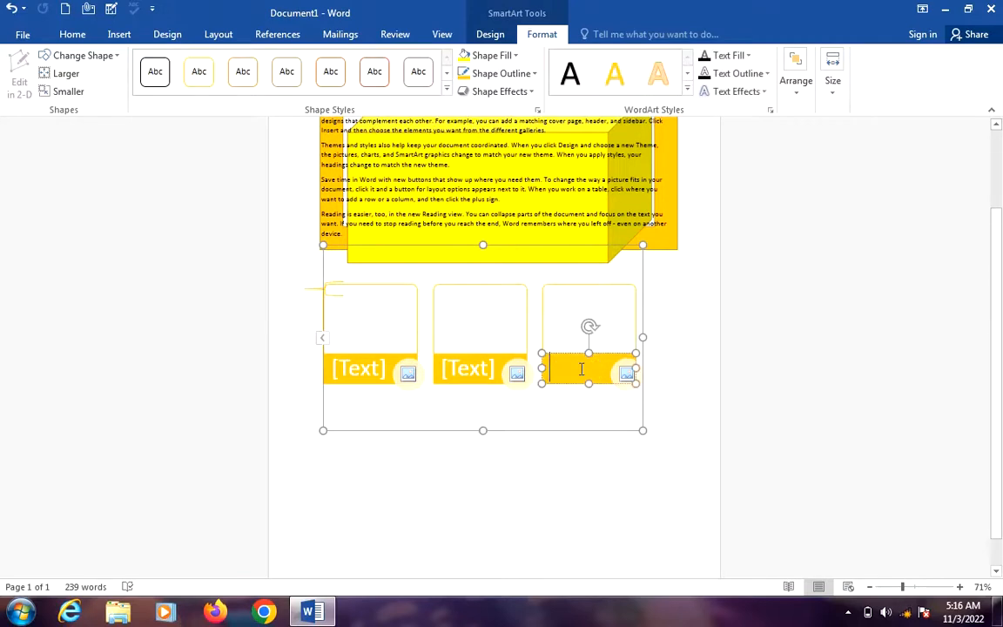
text(kgtk)
click(459, 366)
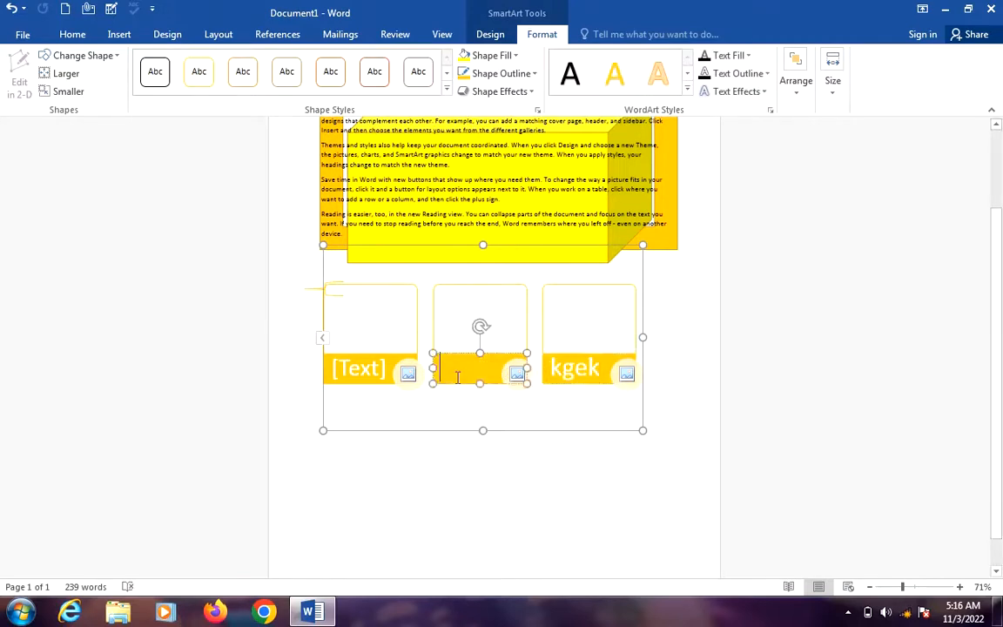
text(kedofk)
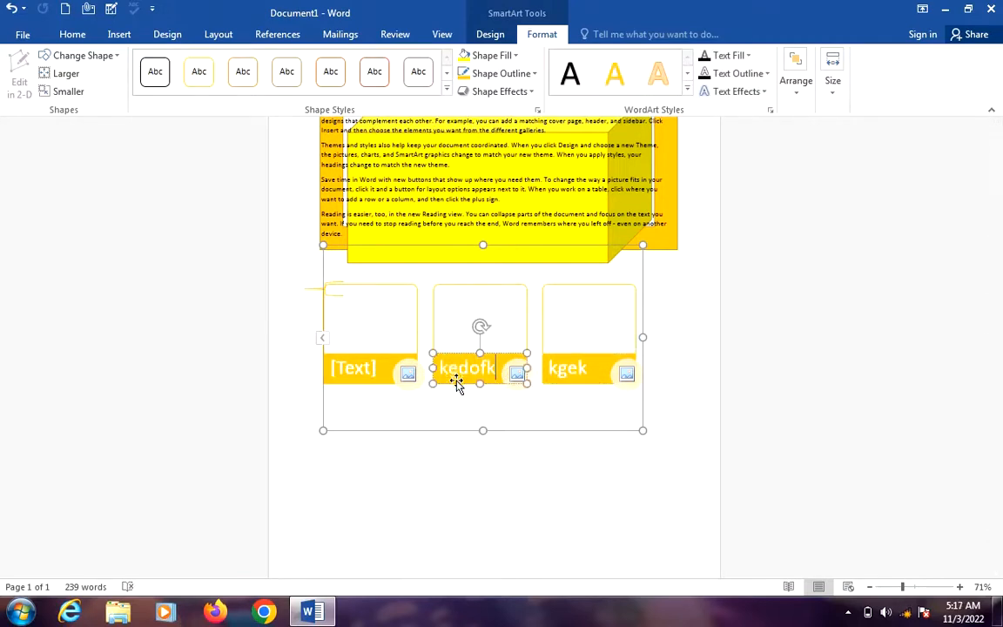
click(373, 373)
text(fd)
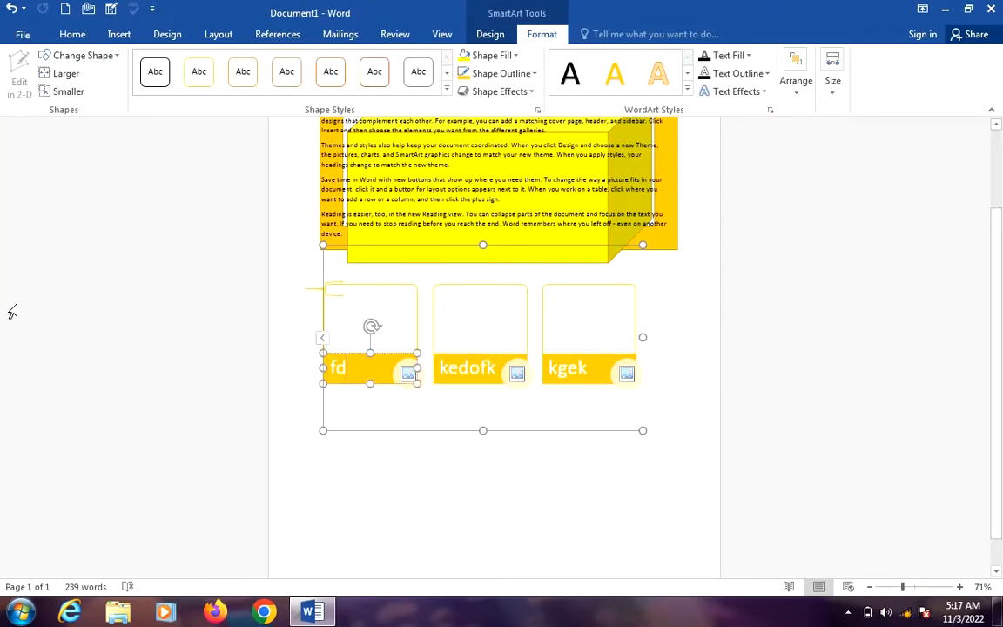
Preview the available chart types for insertion, including Line, Pie, Bar, Area, Scatter, Stock, Radar, Histogram and Combo.
click(116, 35)
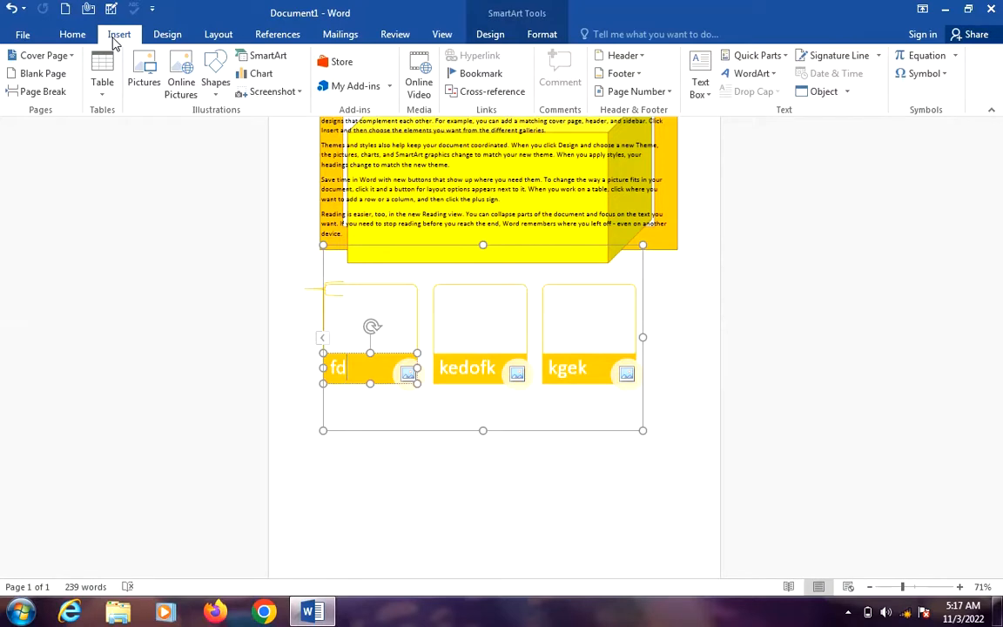
click(273, 81)
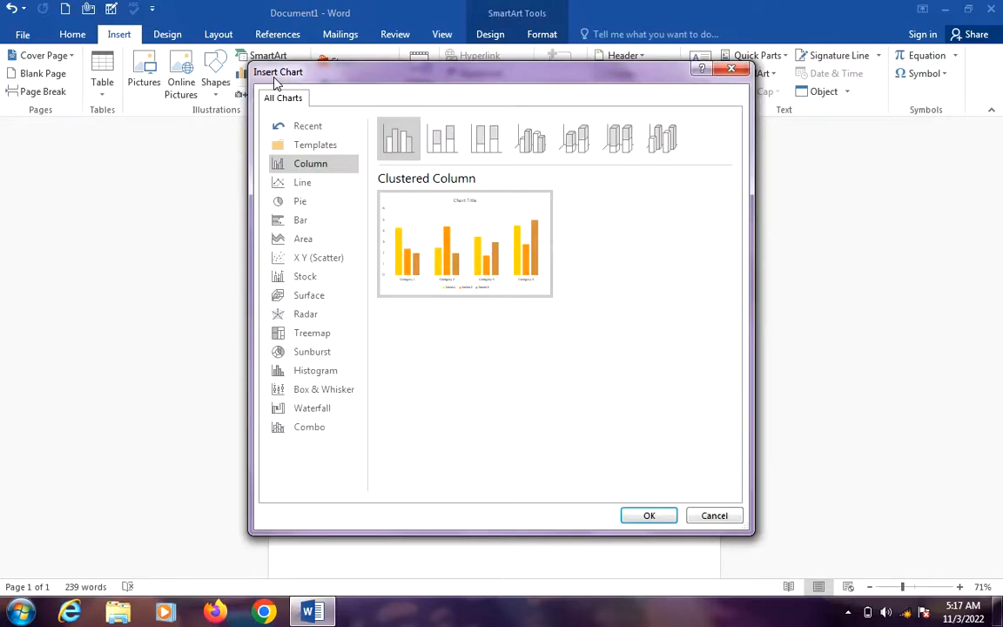
click(298, 182)
click(301, 200)
click(300, 277)
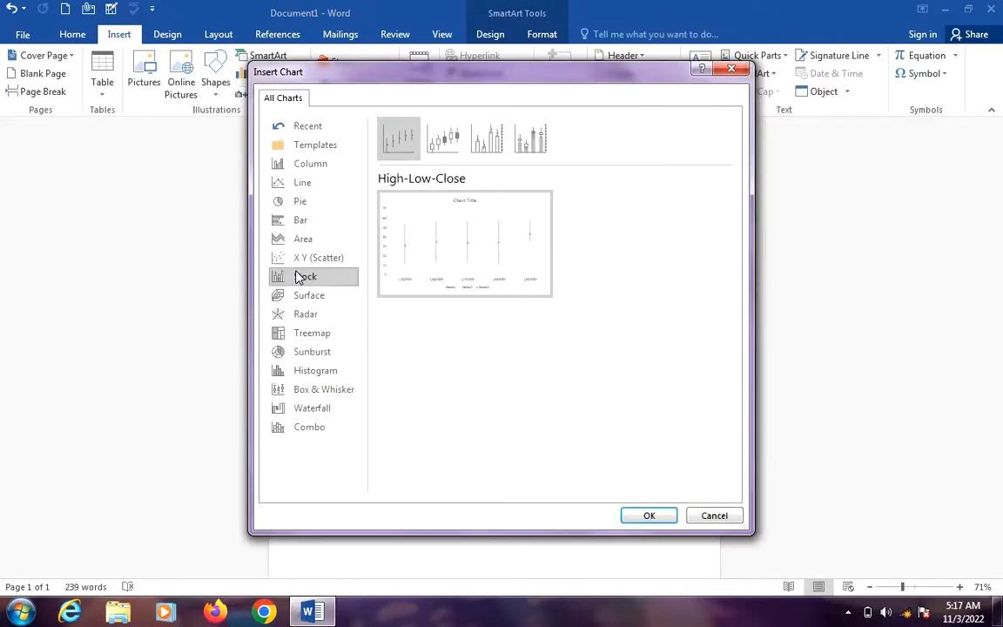
click(300, 314)
click(300, 373)
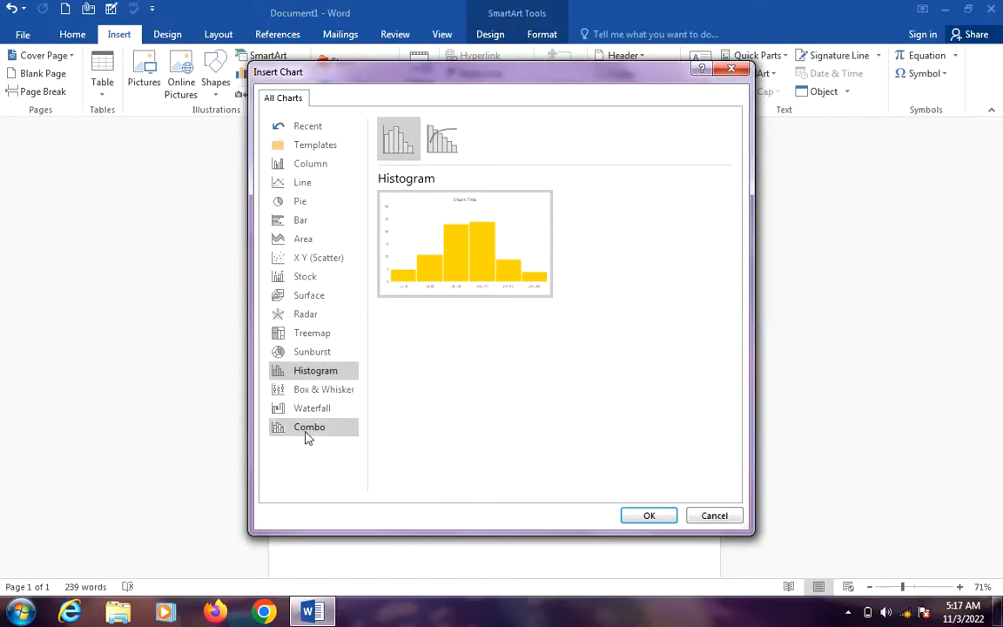
click(306, 428)
click(310, 190)
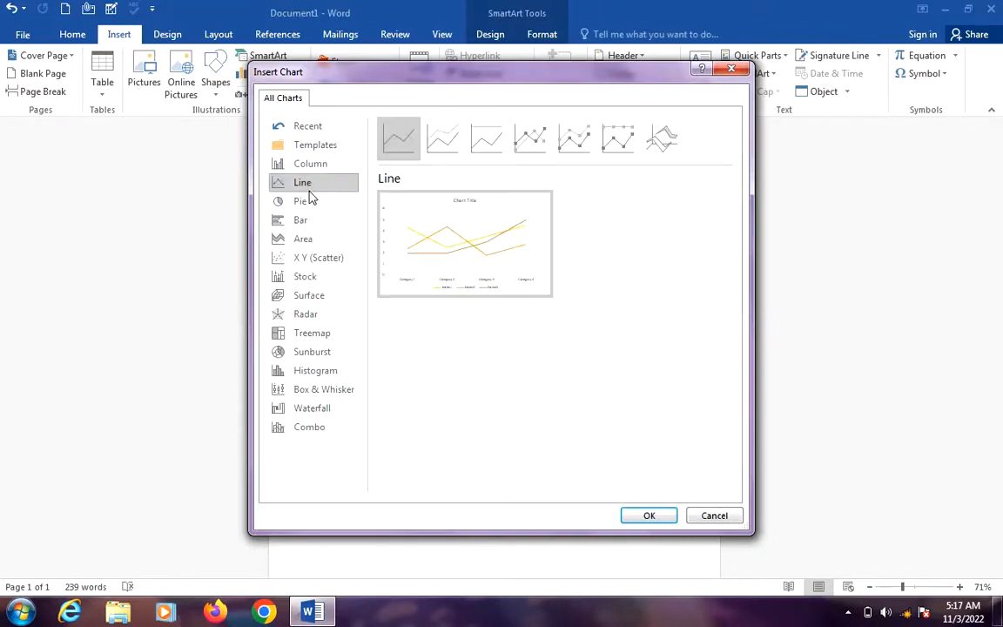
click(310, 202)
click(310, 221)
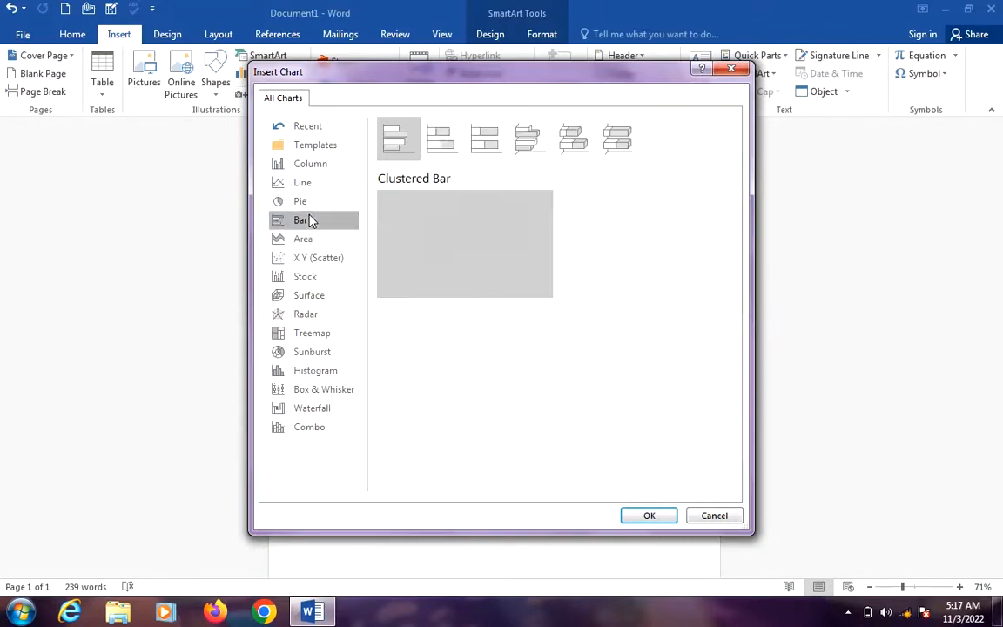
click(309, 240)
click(309, 259)
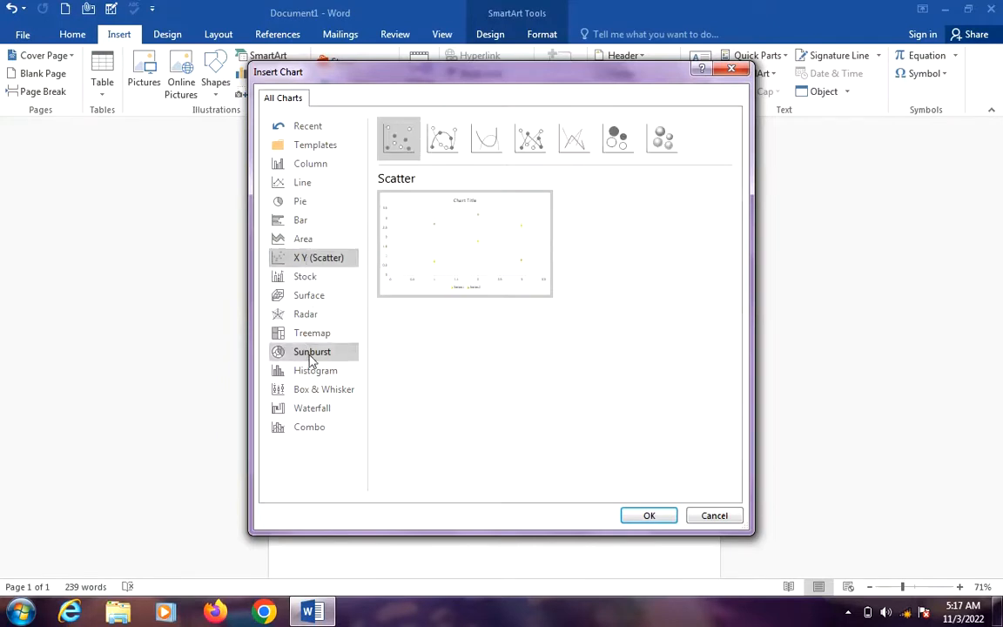
Insert a Clustered Column chart from the recently used chart types.
click(309, 127)
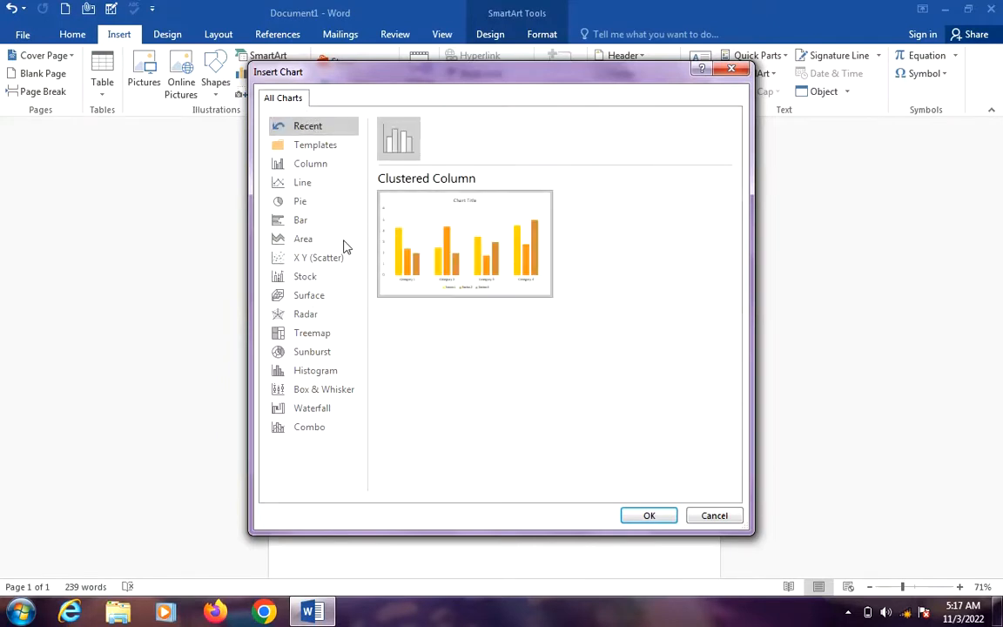
click(648, 517)
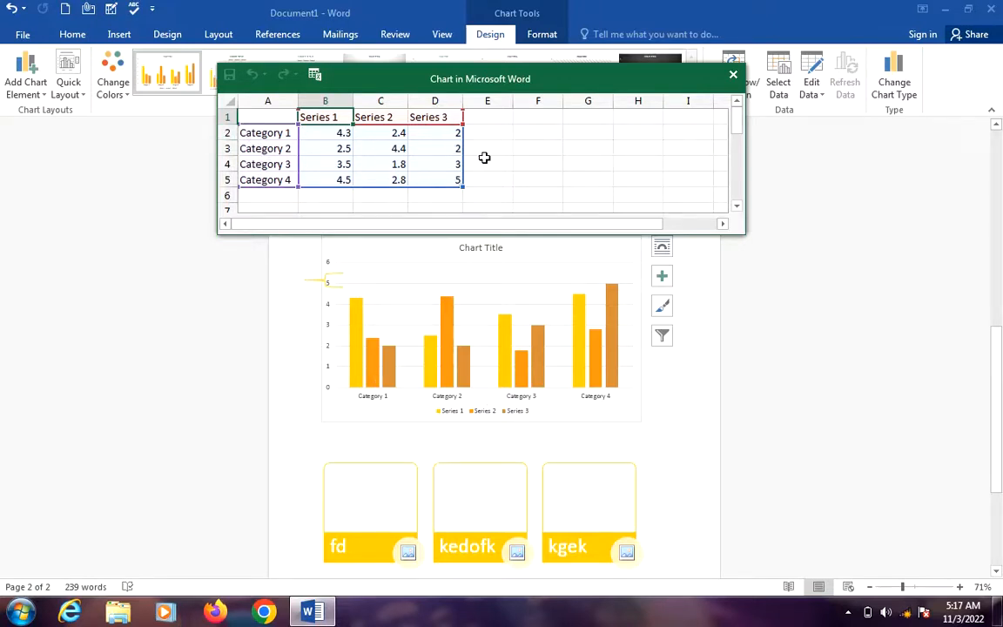
Set the chart's Category 1 values to 50 for Series 1, 20 for Series 2 and 10 for Series 3.
click(327, 132)
key(Delete)
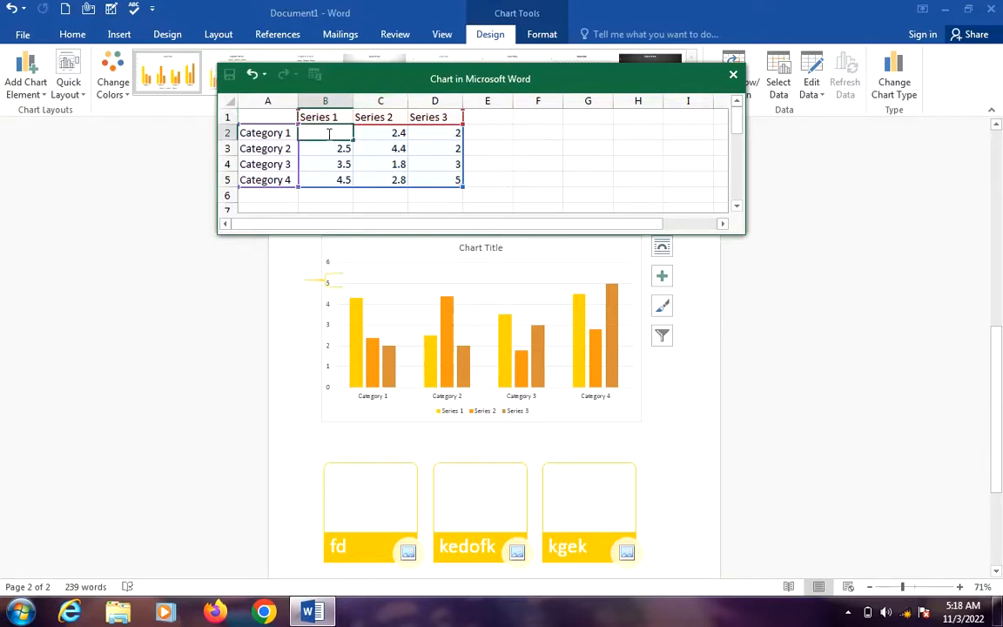
text(50)
click(389, 133)
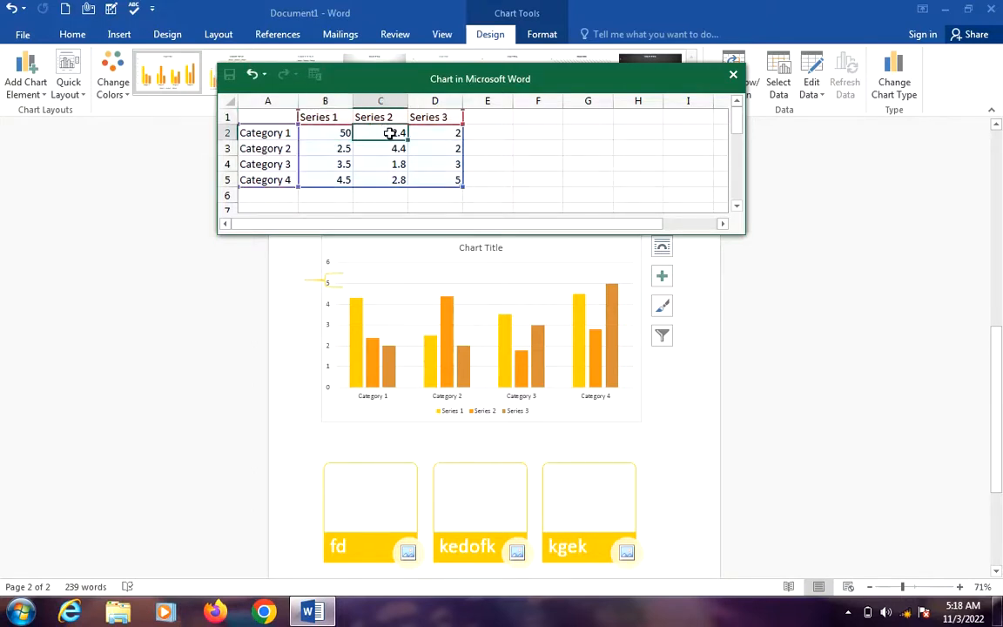
text(20)
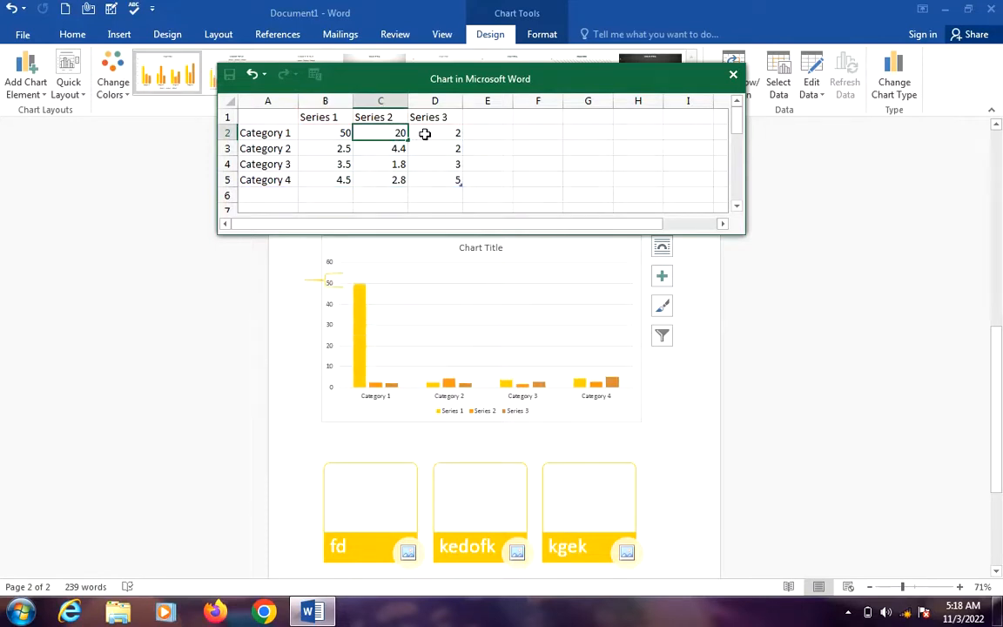
click(425, 133)
text(10)
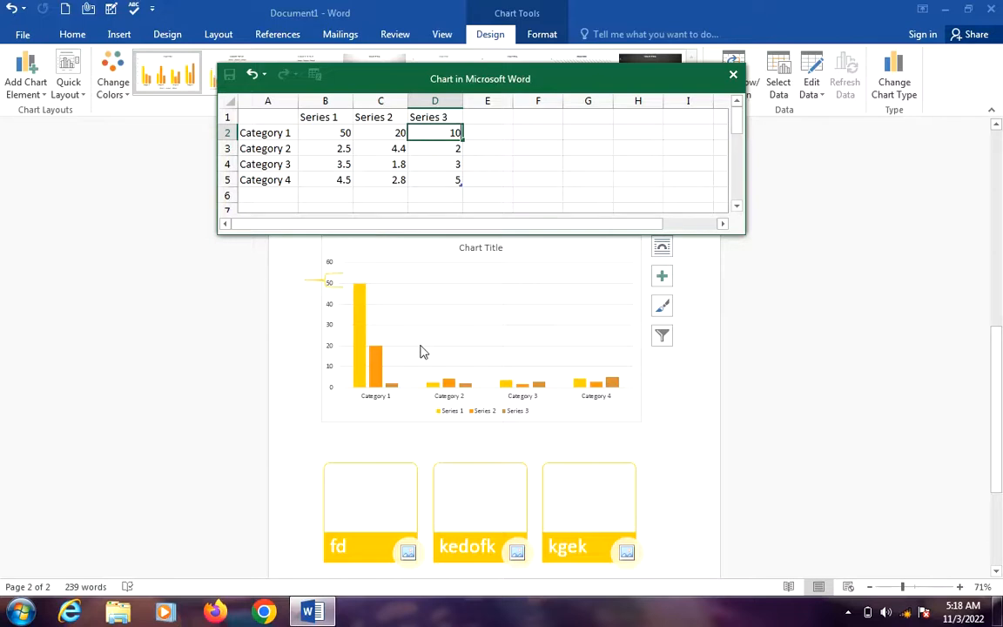
Set the chart's Category 2 values to 100 for Series 1, 200 for Series 2 and 300 for Series 3, and close the data sheet.
click(329, 153)
text(1)
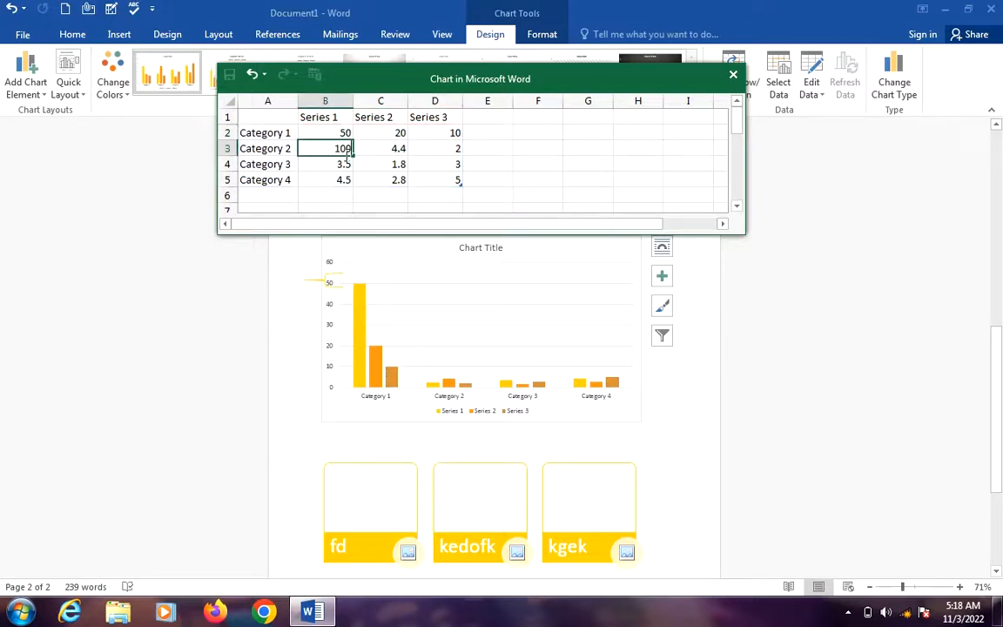
text(00)
click(383, 149)
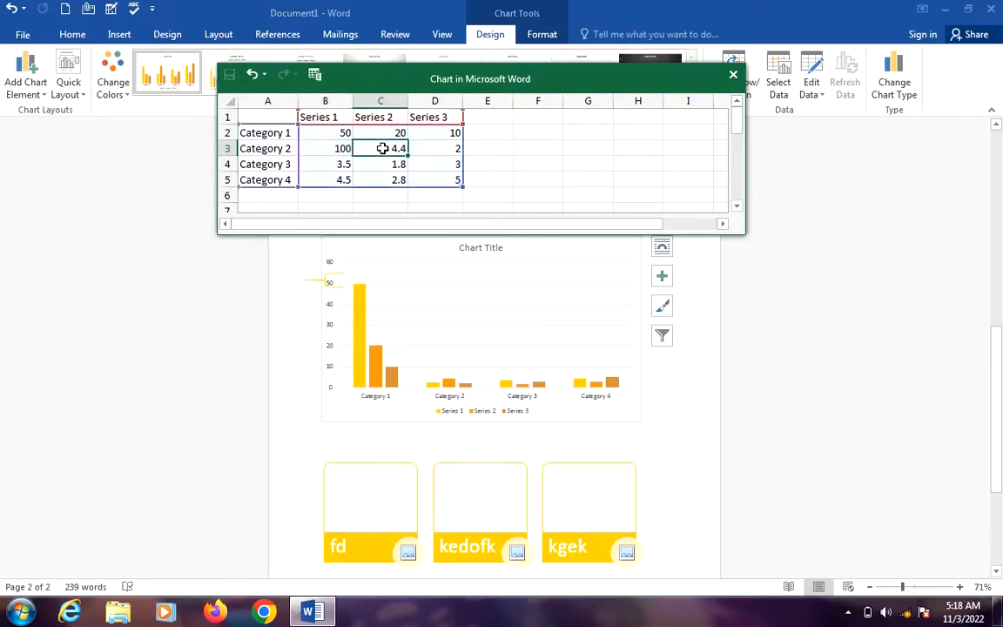
text(200)
click(436, 148)
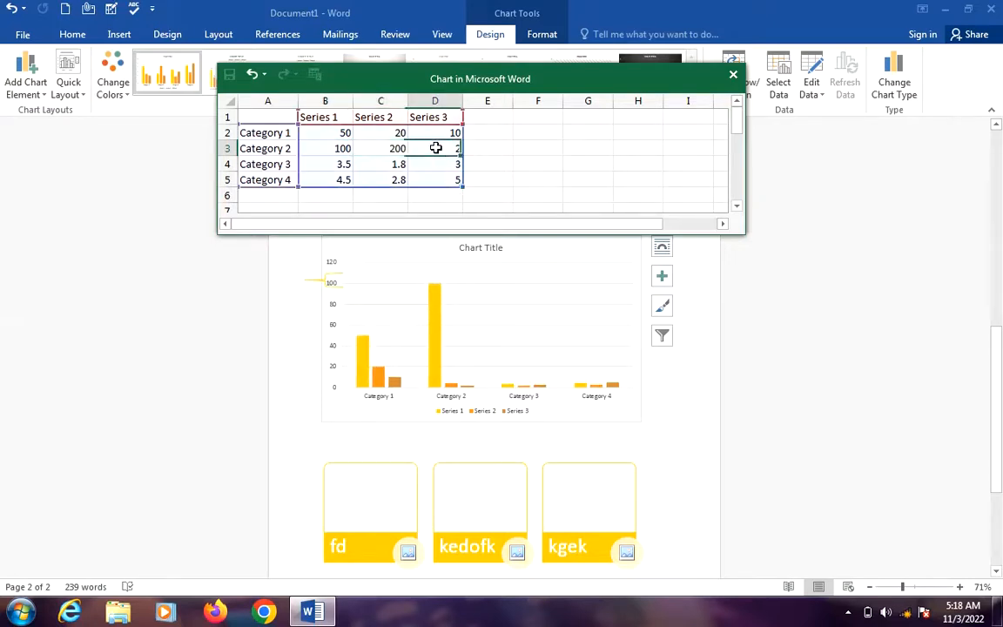
text(300)
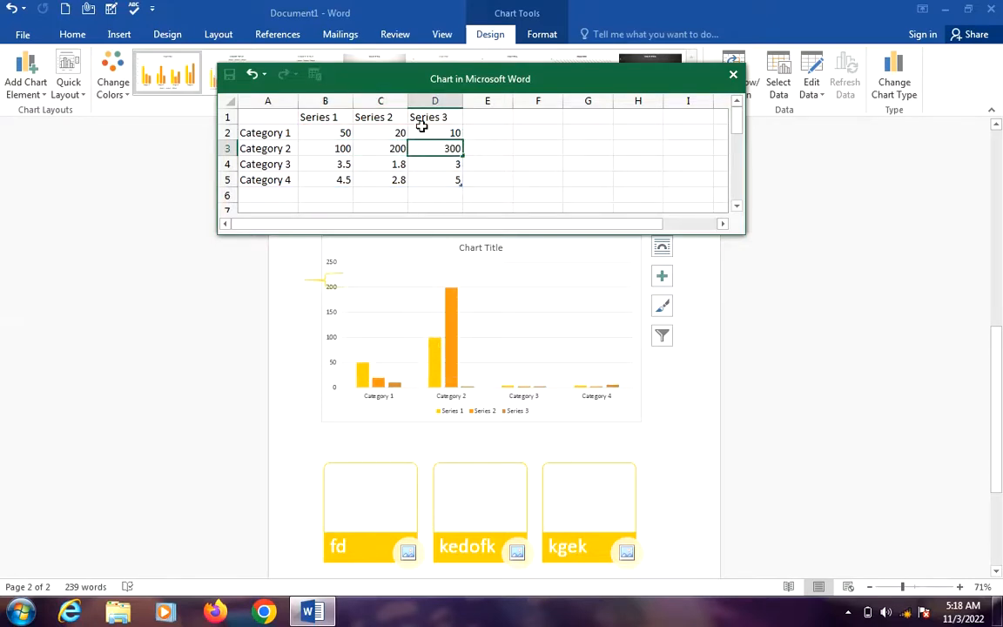
click(336, 164)
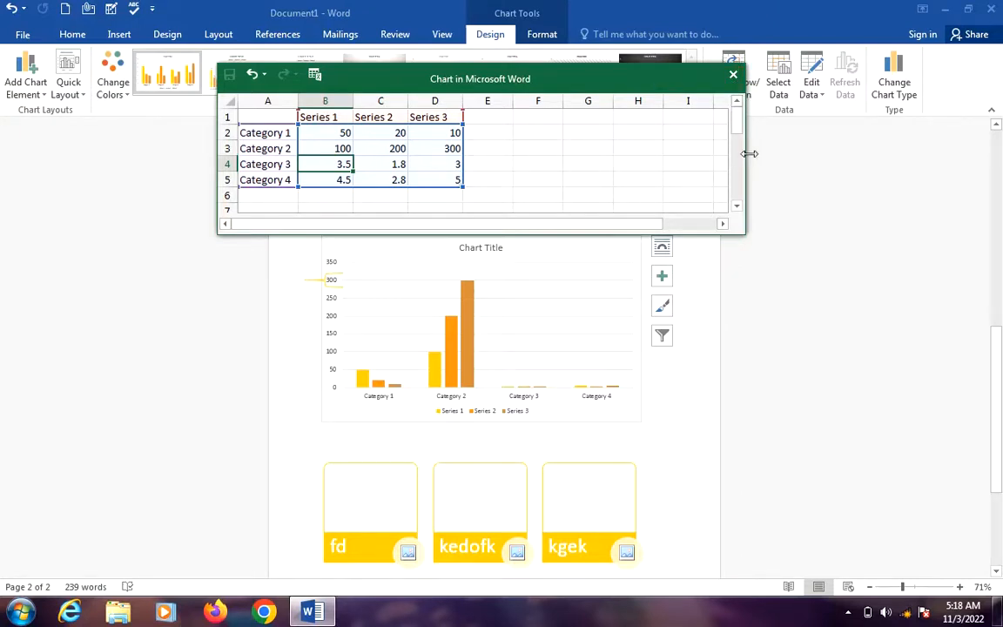
drag(748, 151, 697, 141)
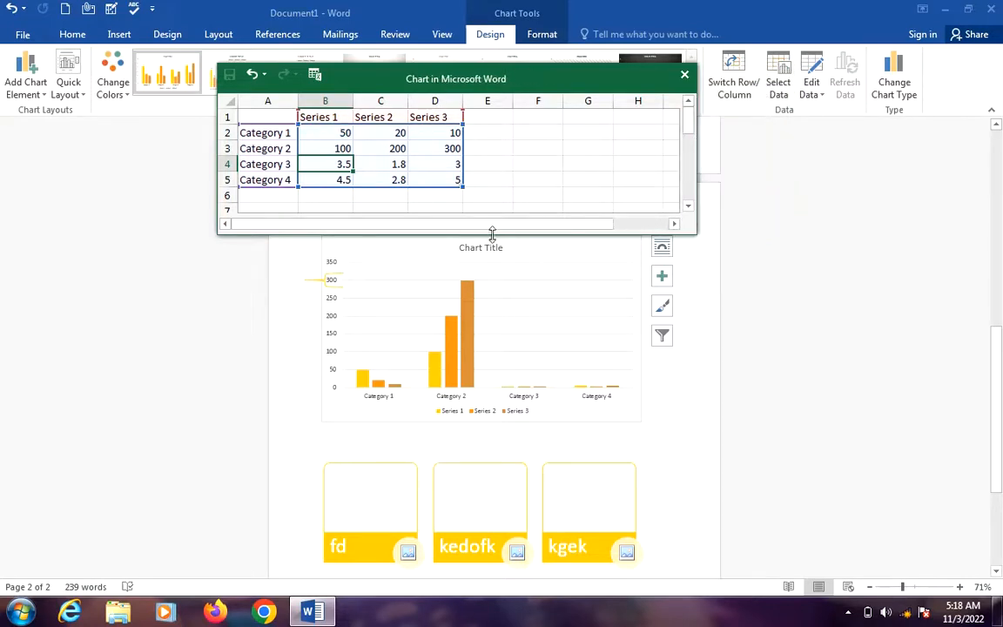
click(684, 75)
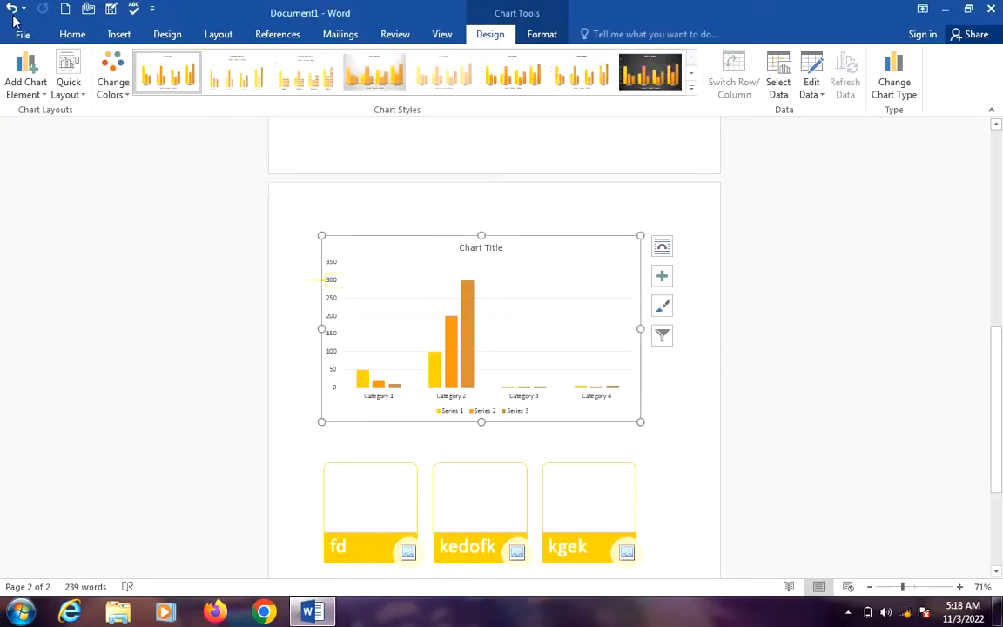
Try to insert a screen clipping of the middle of the desktop while the chart is selected.
click(118, 35)
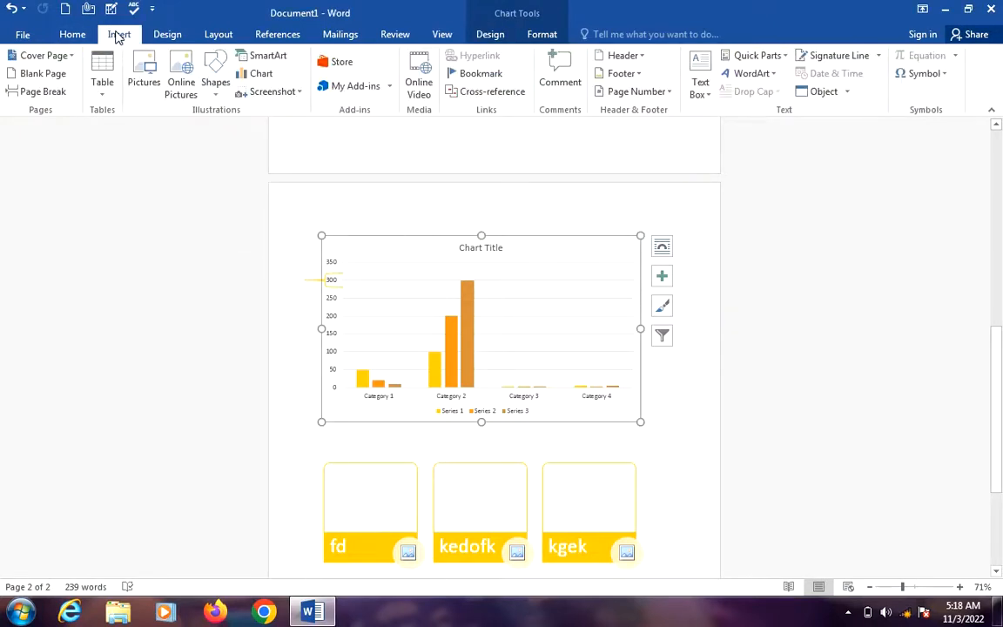
click(287, 93)
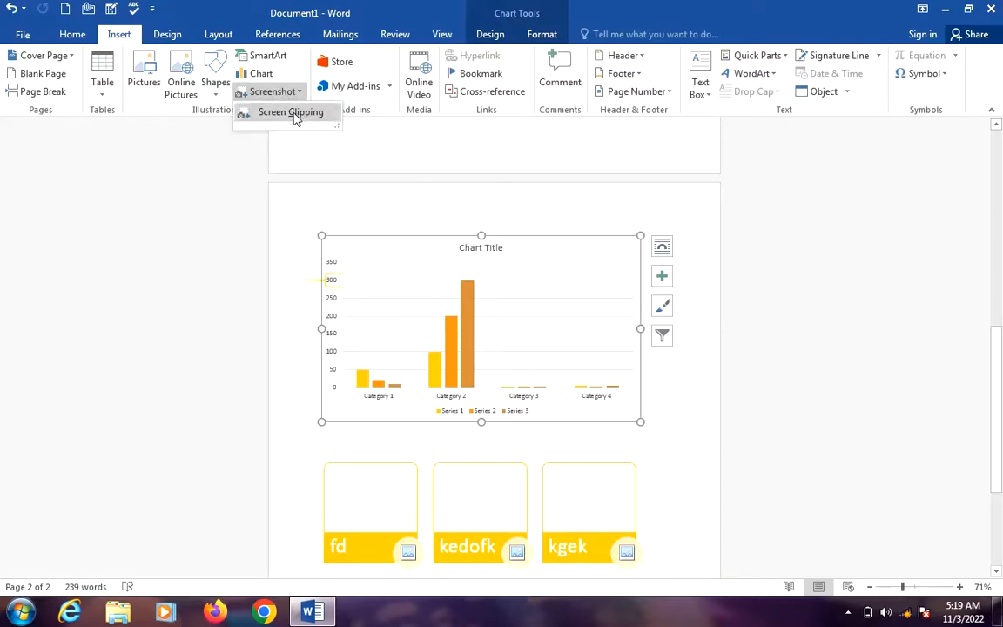
click(291, 112)
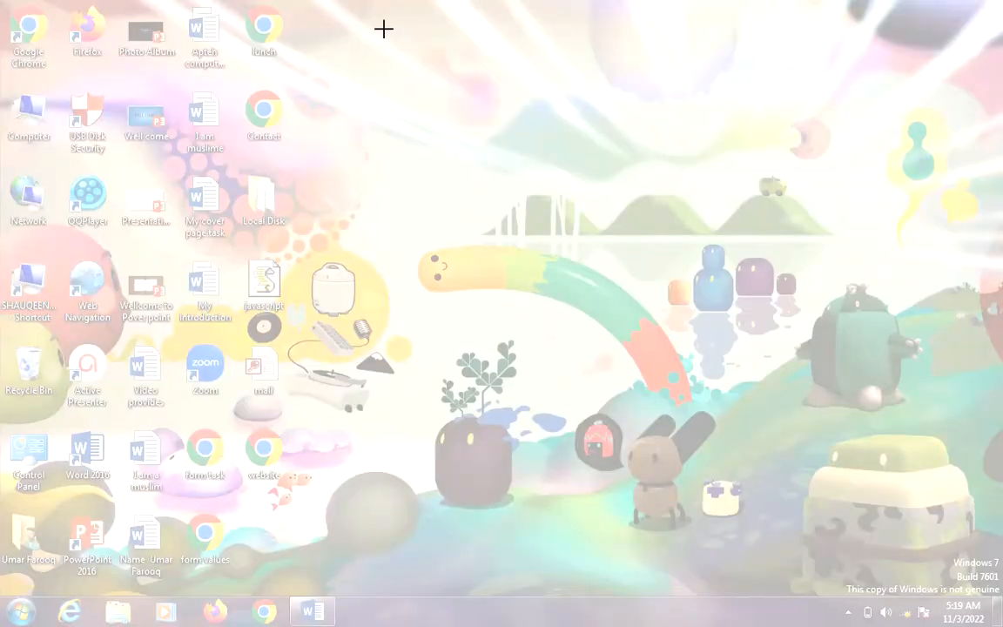
drag(425, 113, 841, 487)
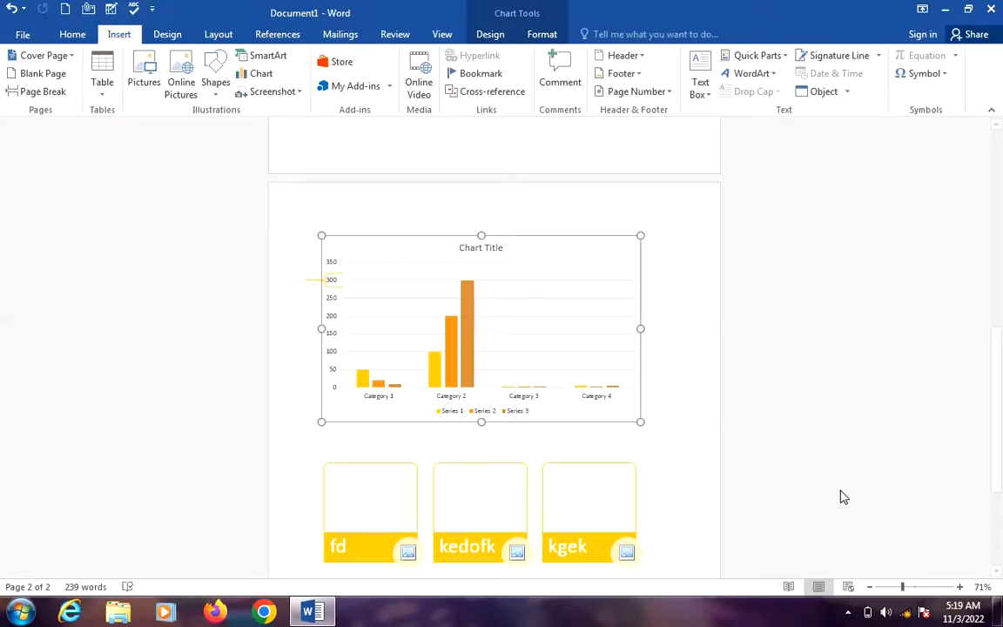
drag(1001, 366, 1000, 445)
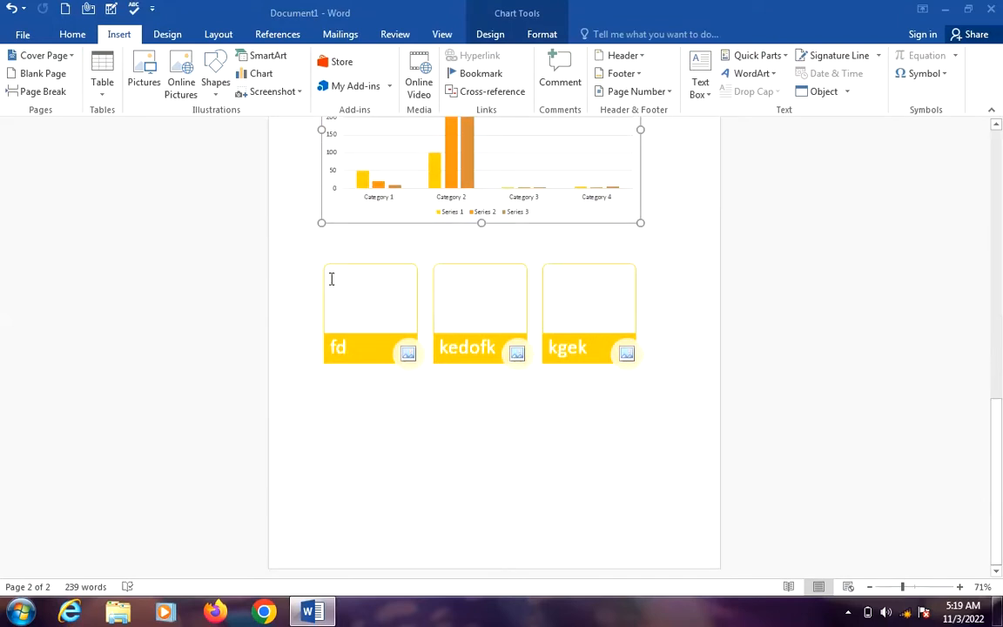
click(44, 92)
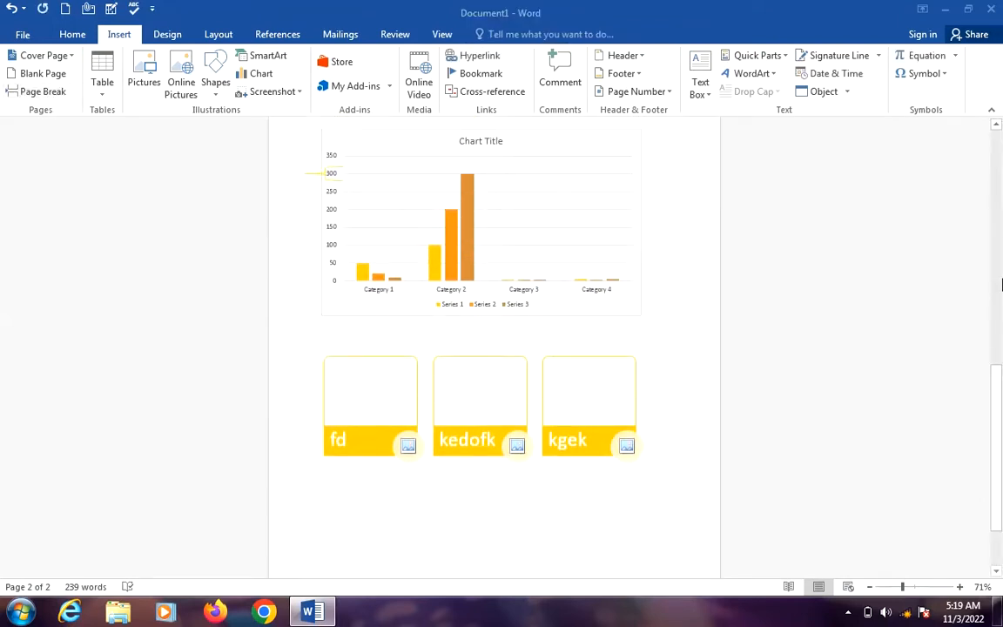
Insert a screen clipping of the desktop area with the icons, with the cursor below the text on page 1.
drag(1002, 424, 1000, 157)
click(1002, 457)
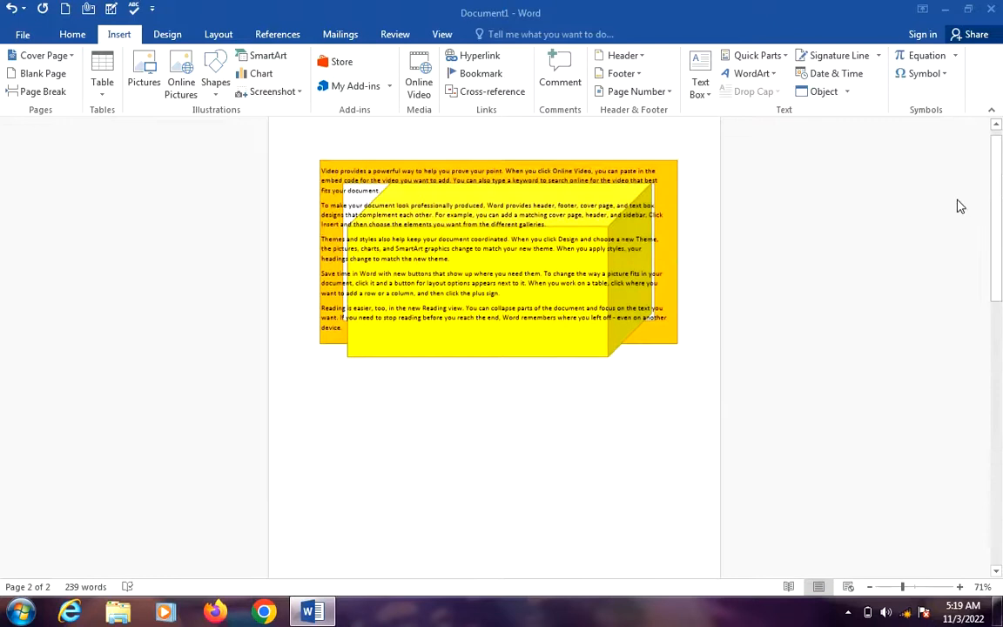
triple_click(445, 494)
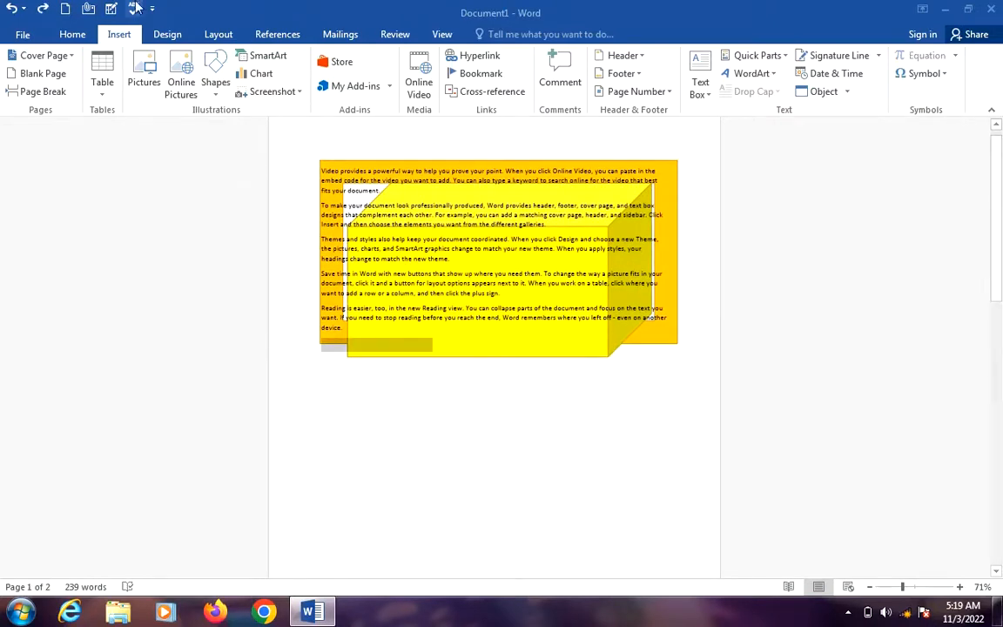
key(Right)
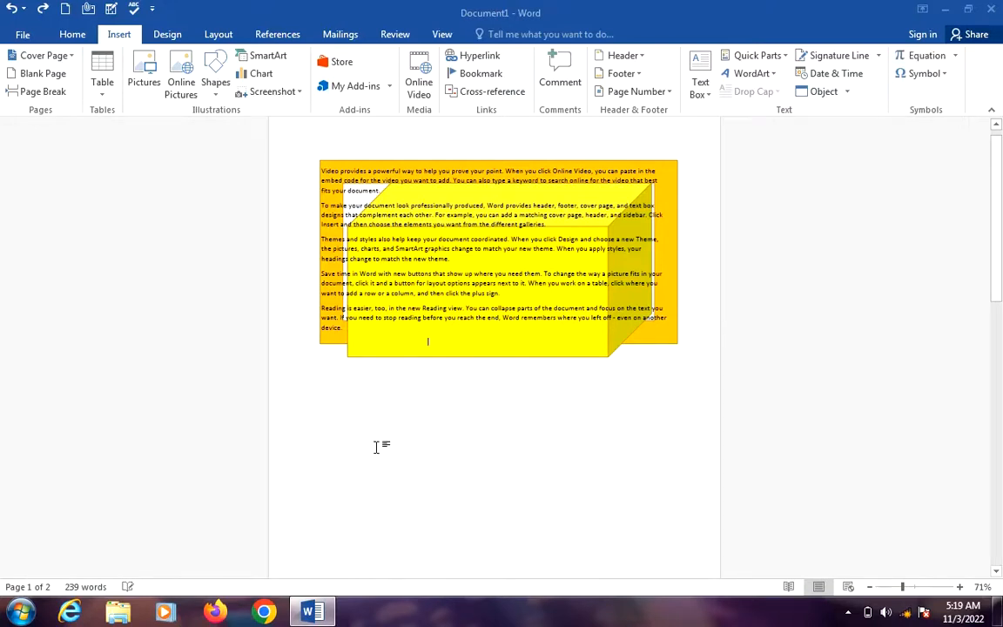
click(273, 92)
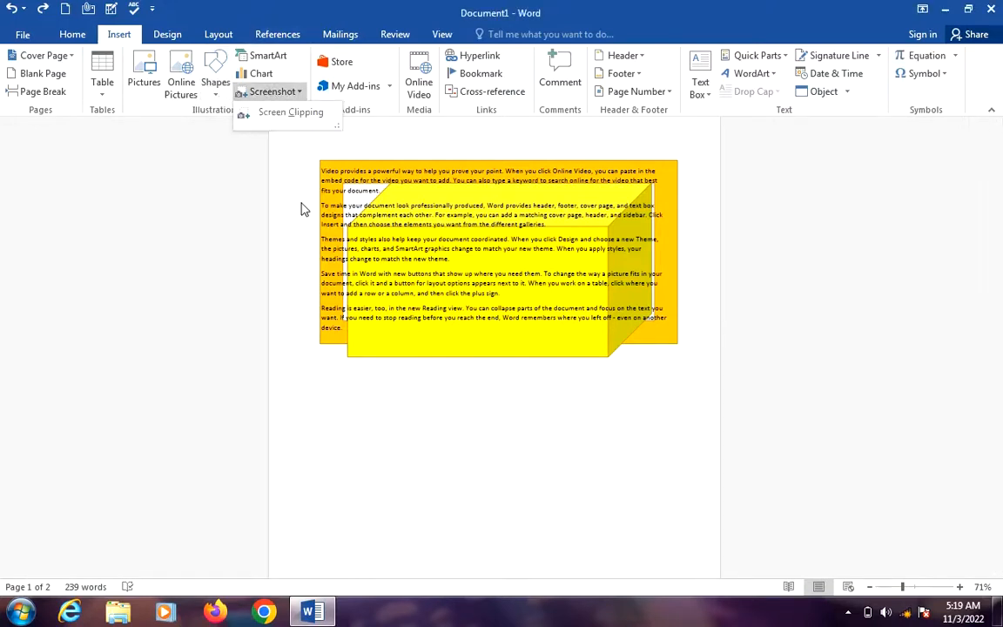
click(264, 93)
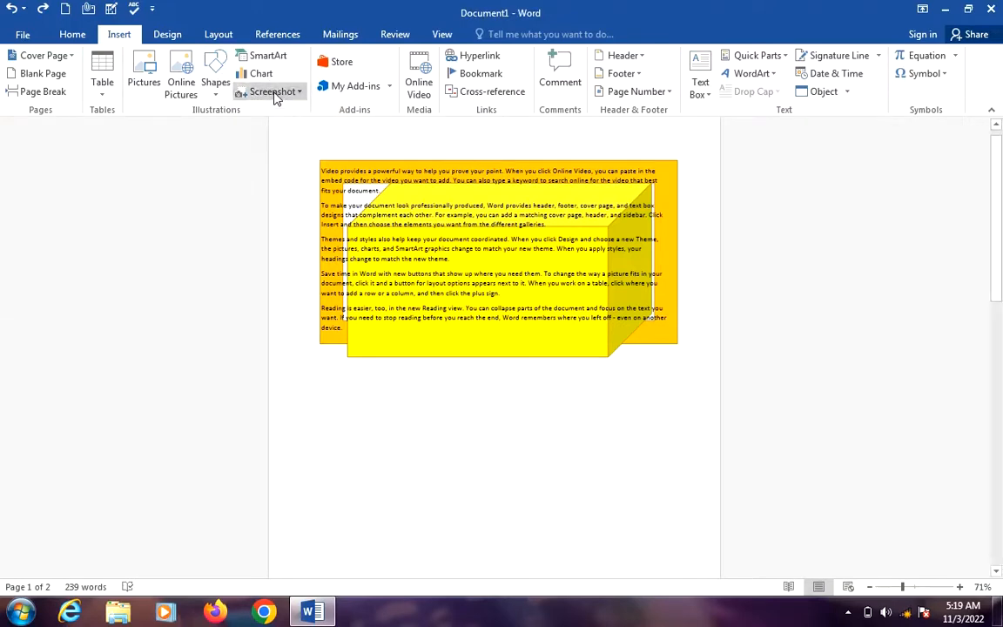
click(275, 94)
click(289, 112)
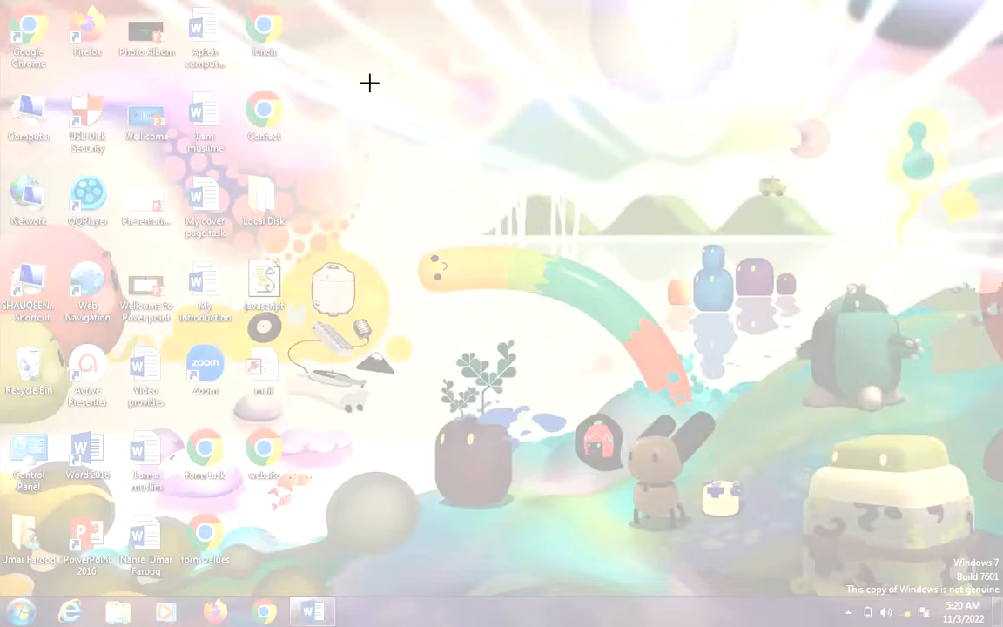
drag(438, 74, 74, 483)
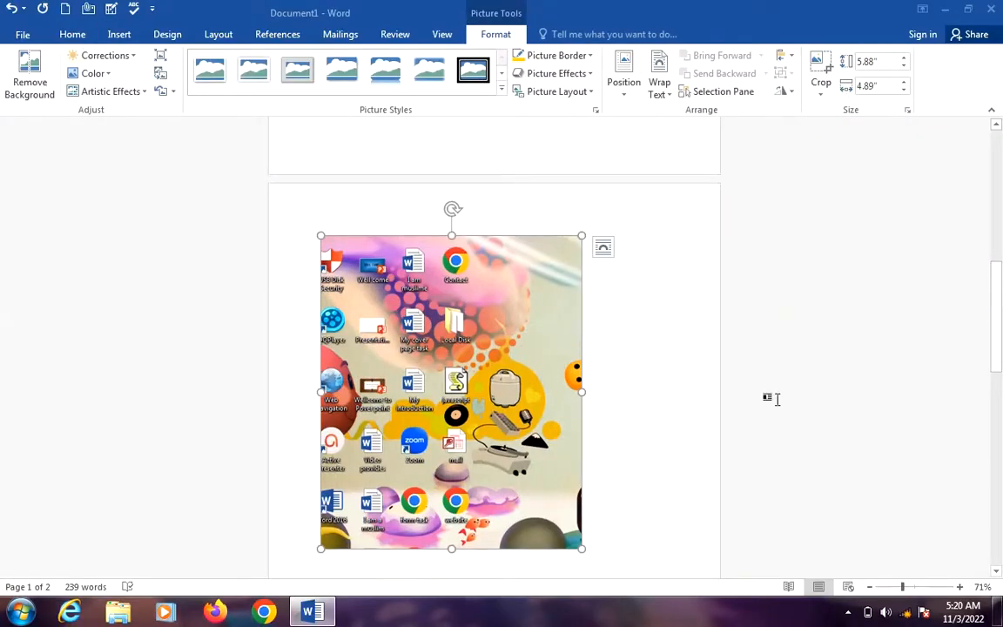
Shrink the inserted desktop clipping to about 1.07" high and 2.91" wide so it fits above the chart.
mouse_move(998, 261)
mouse_down()
mouse_move(1001, 318)
mouse_move(1001, 276)
mouse_up()
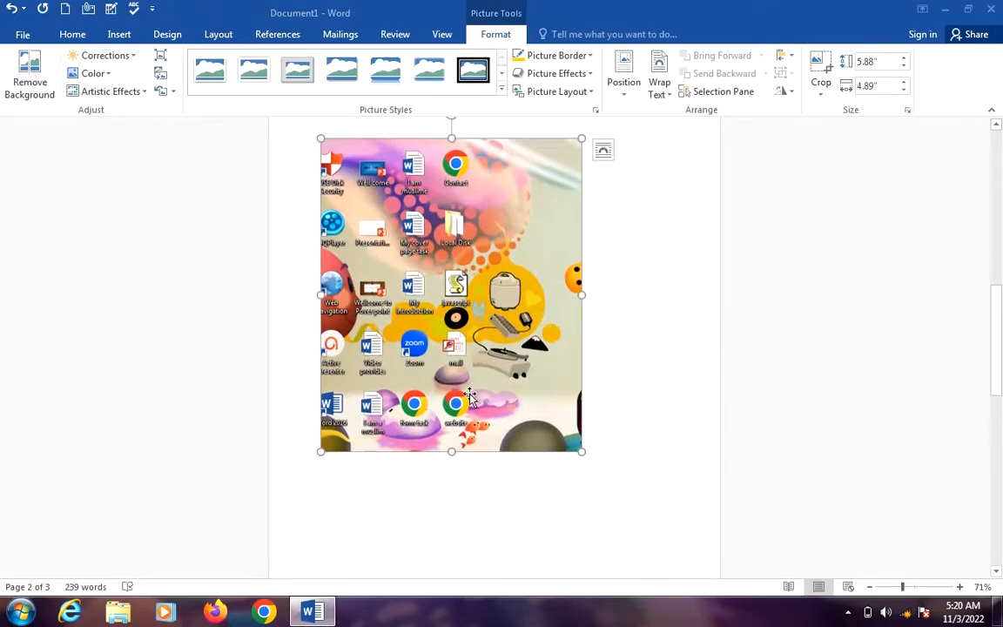
drag(451, 449, 451, 338)
drag(1001, 328, 1001, 266)
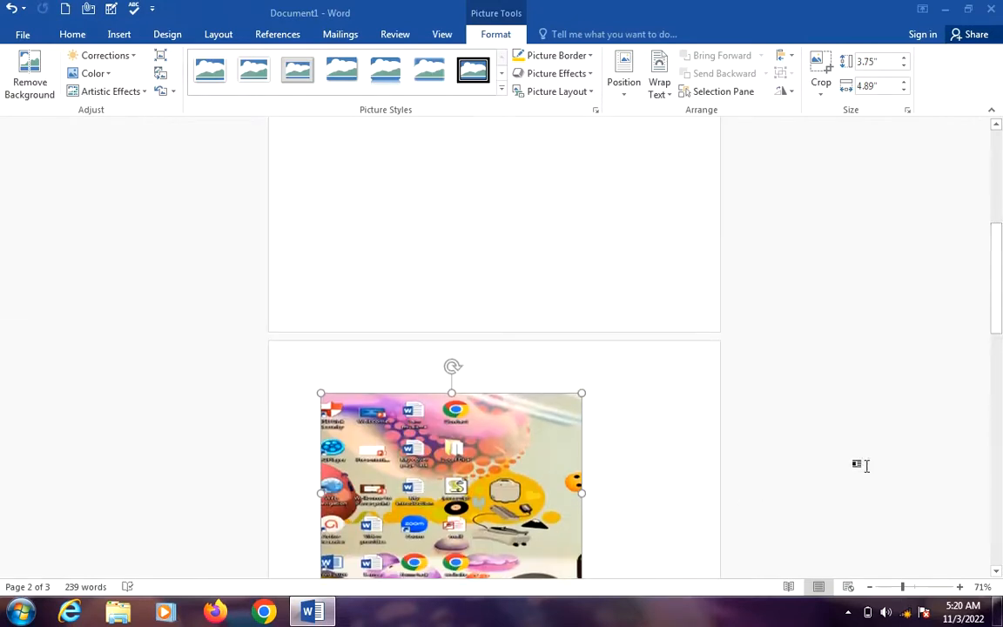
drag(1000, 311, 683, 336)
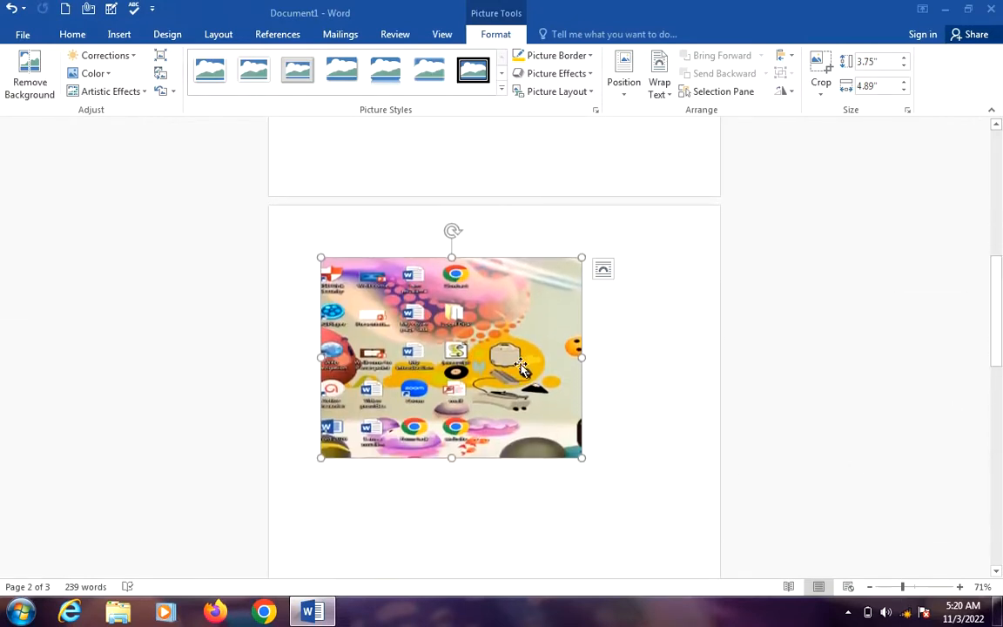
drag(581, 357, 476, 357)
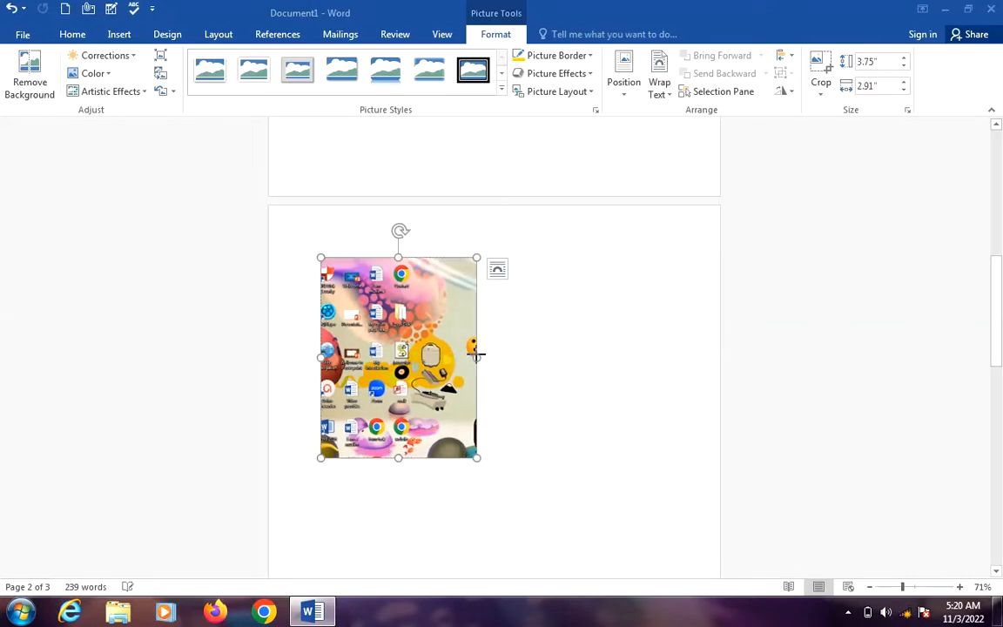
drag(392, 457, 399, 404)
drag(396, 459, 408, 316)
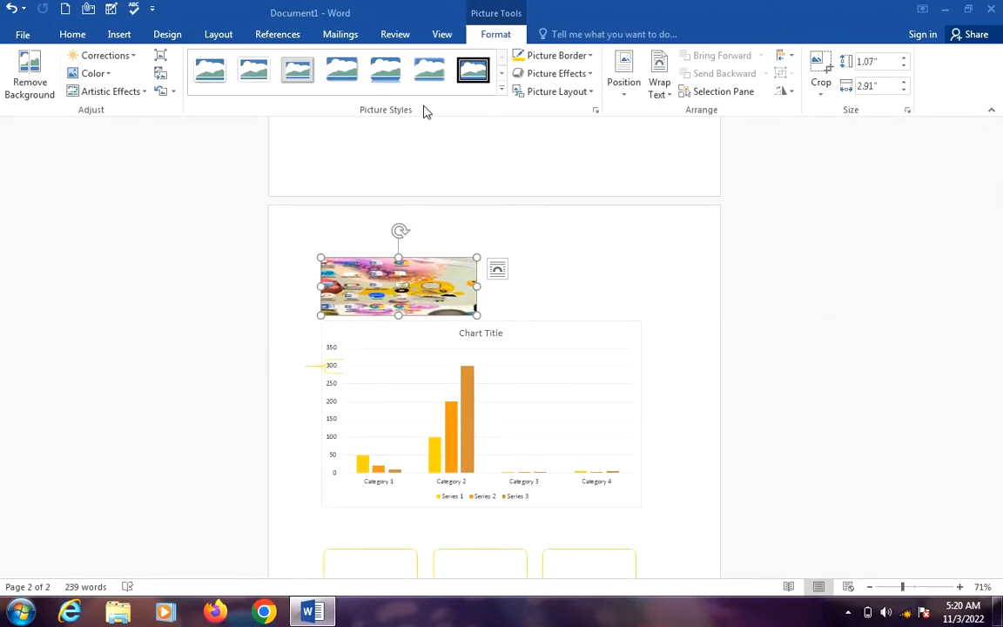
Apply the picture style with a white frame, rounded diagonal corners and a soft shadow to the desktop clipping.
click(502, 89)
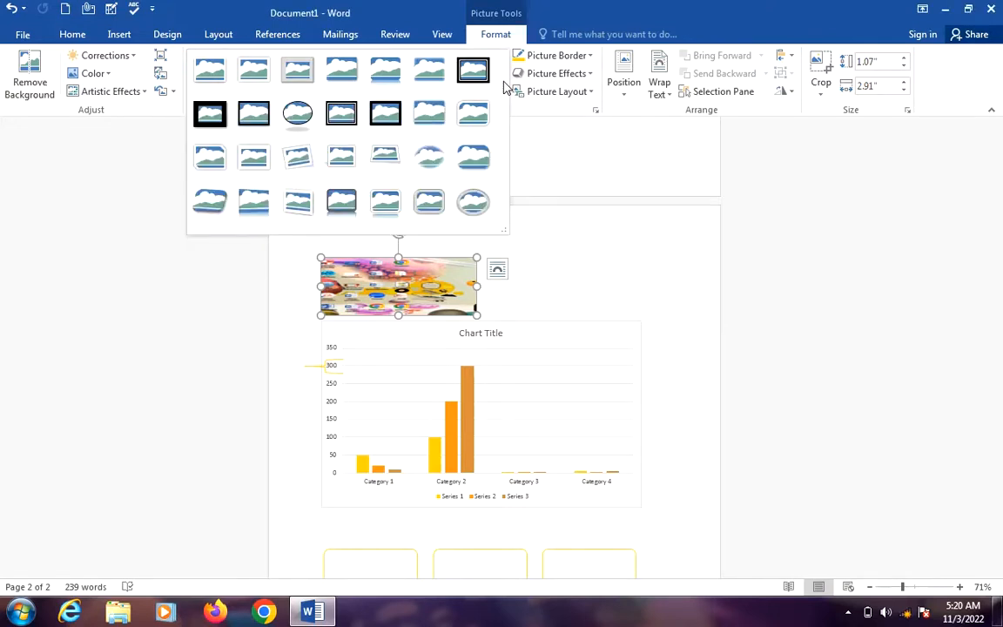
click(471, 114)
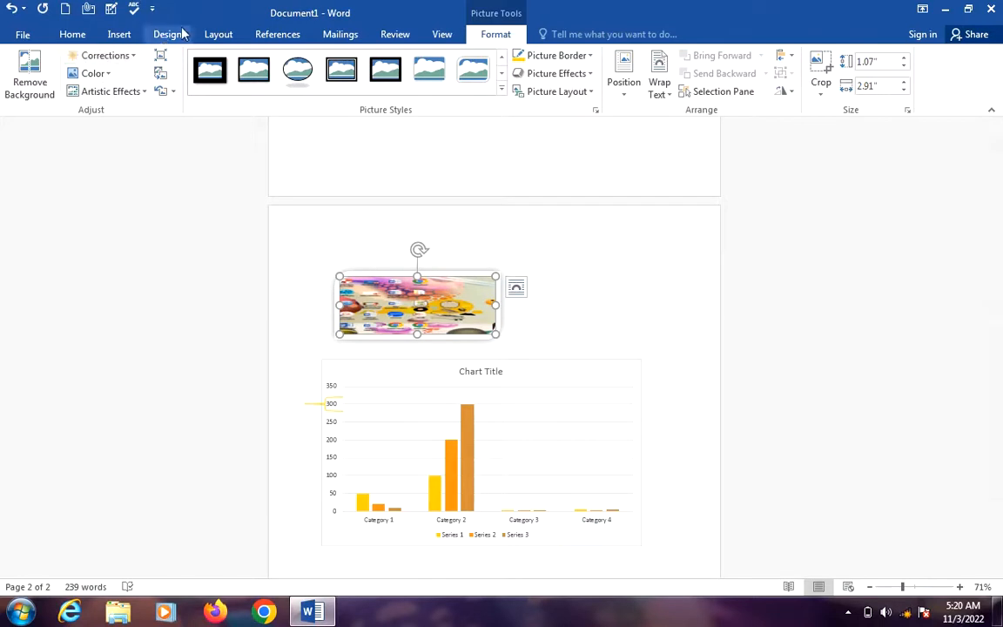
click(119, 36)
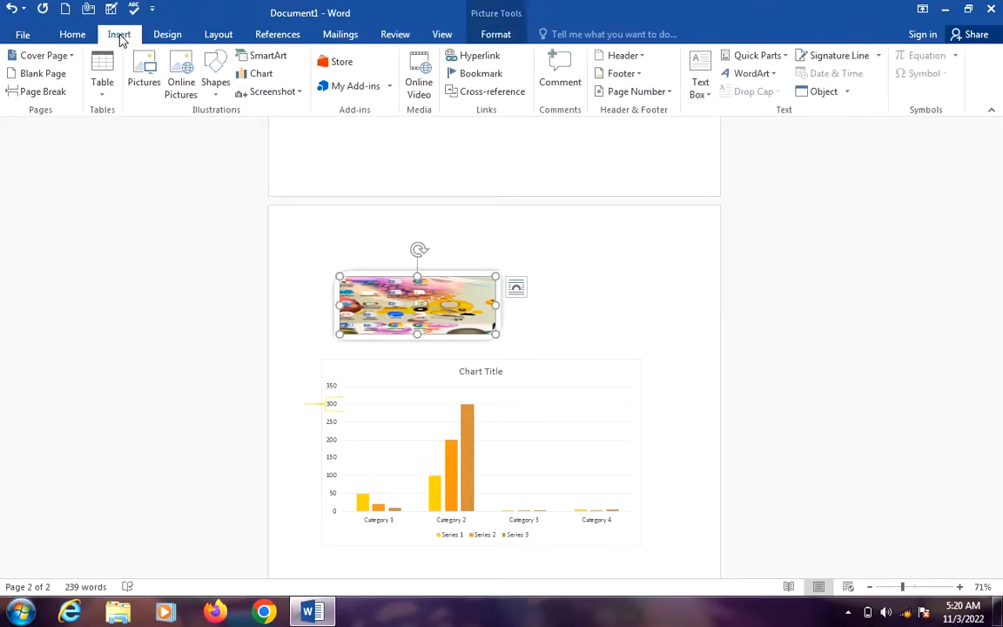